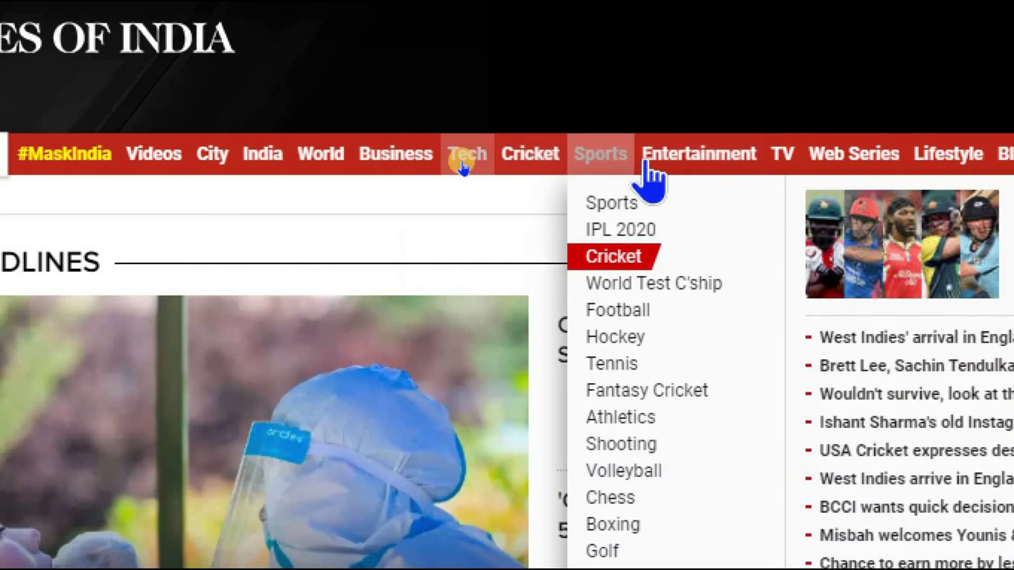
Step: Switch to the SanDeep360Tech WordPress dashboard and open the post categories page
mouse_move(922, 154)
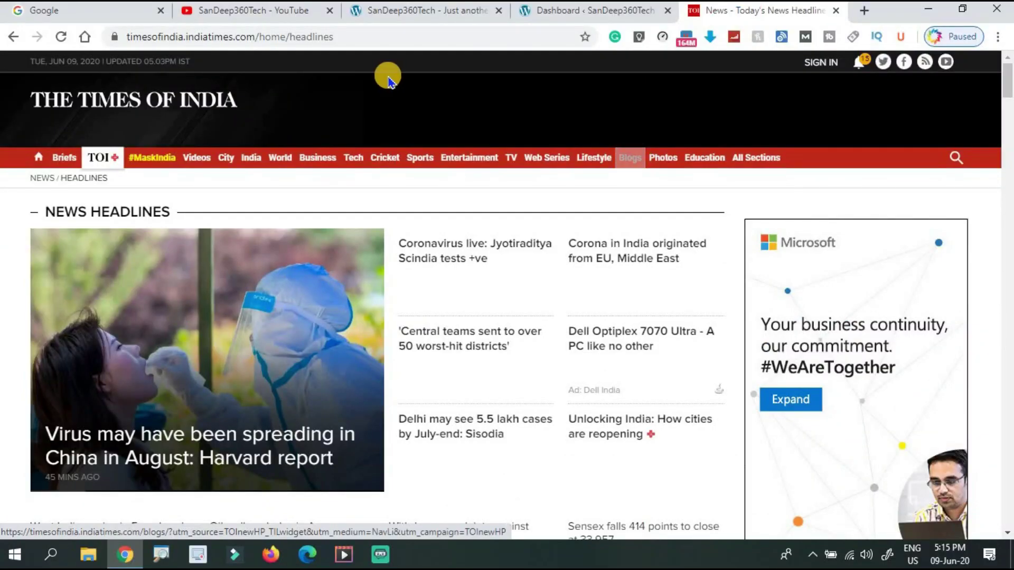
click(394, 11)
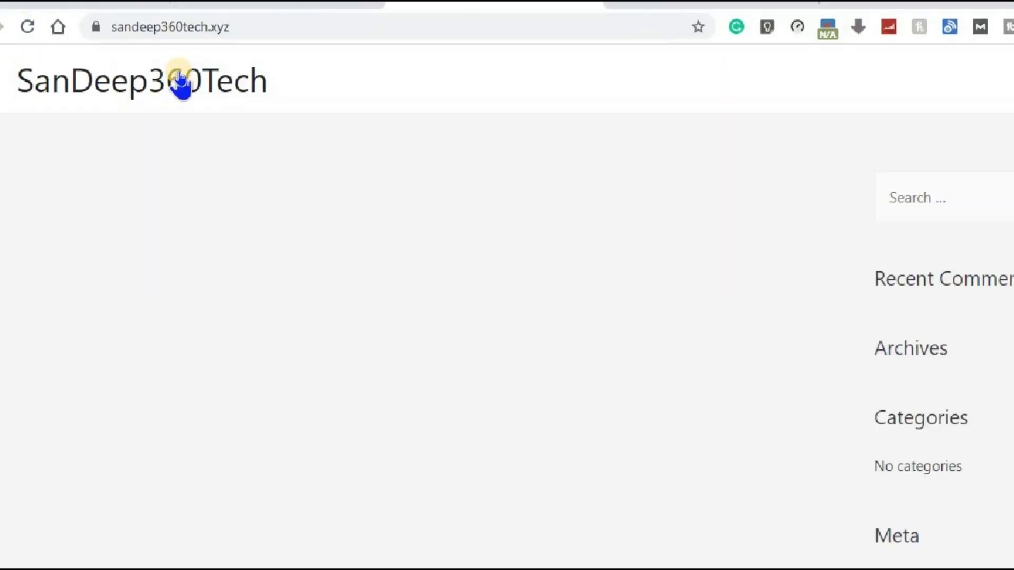
click(532, 14)
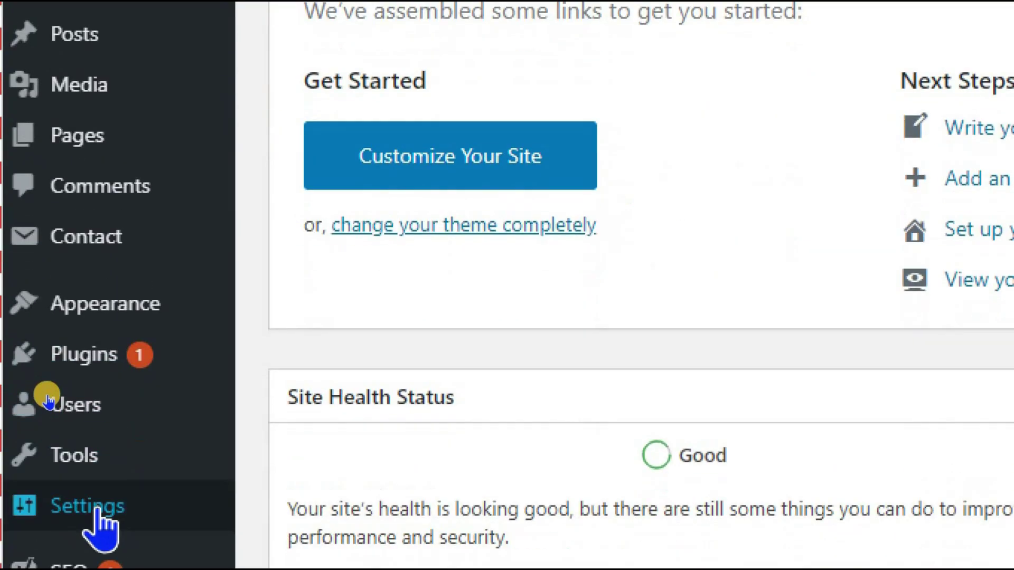
mouse_move(106, 285)
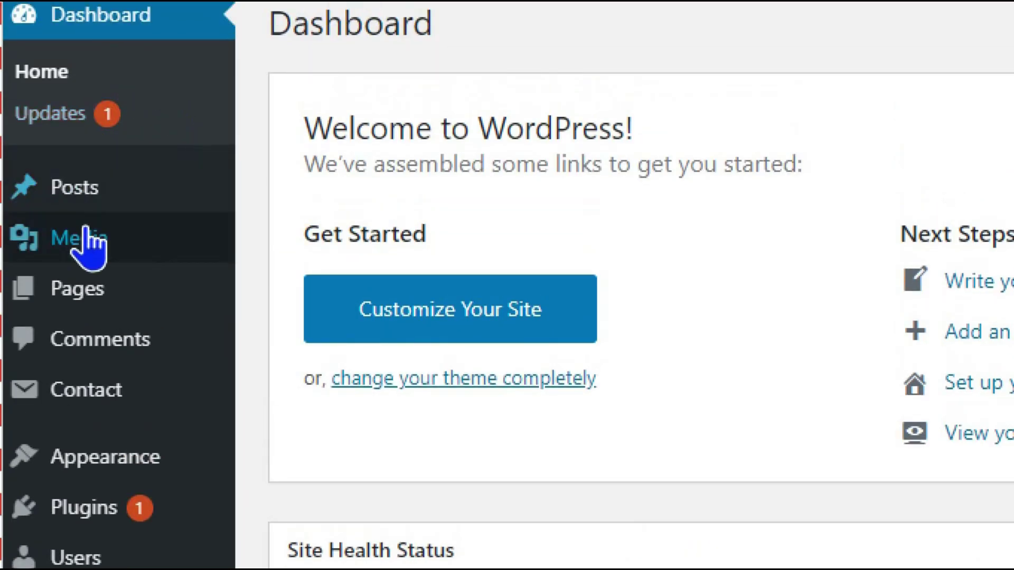
click(29, 180)
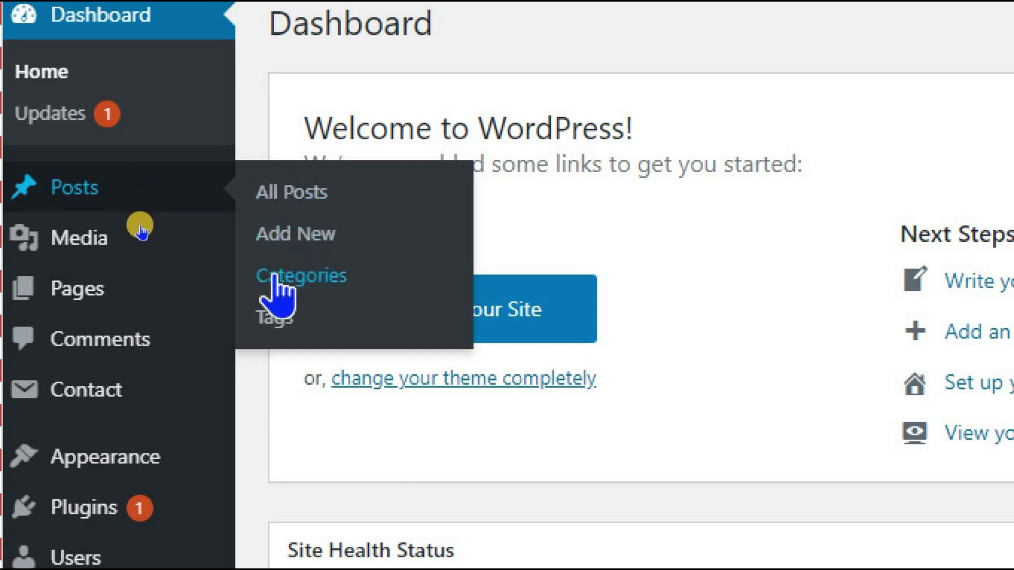
click(322, 277)
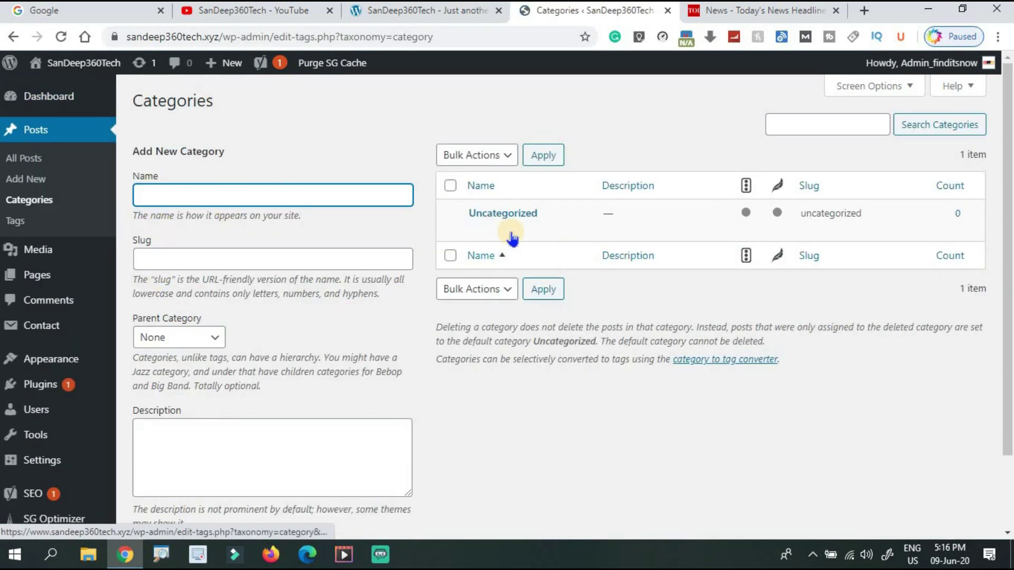
Step: Add a new post category named News with the slug News, without a parent or description
mouse_move(496, 234)
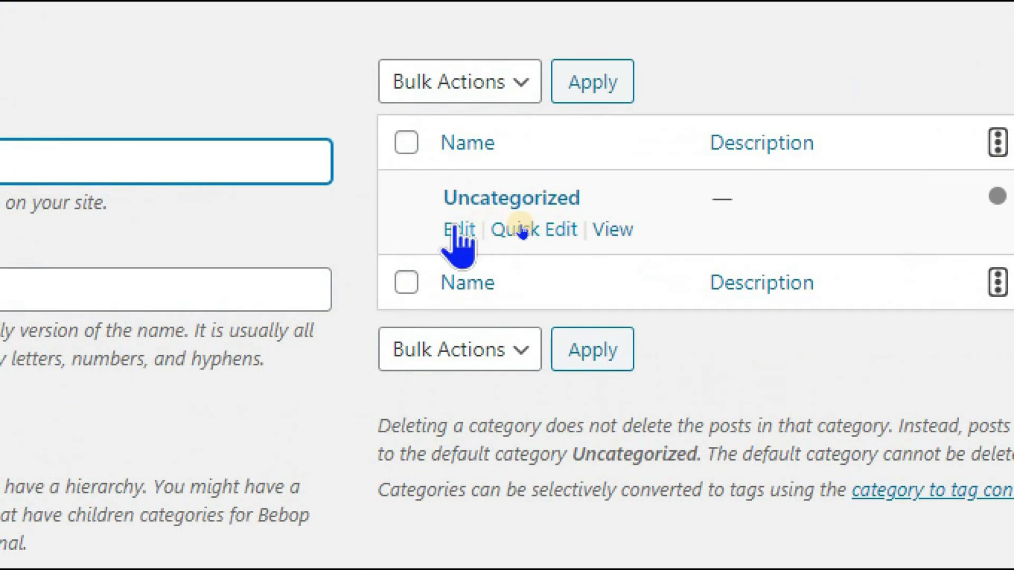
mouse_move(530, 234)
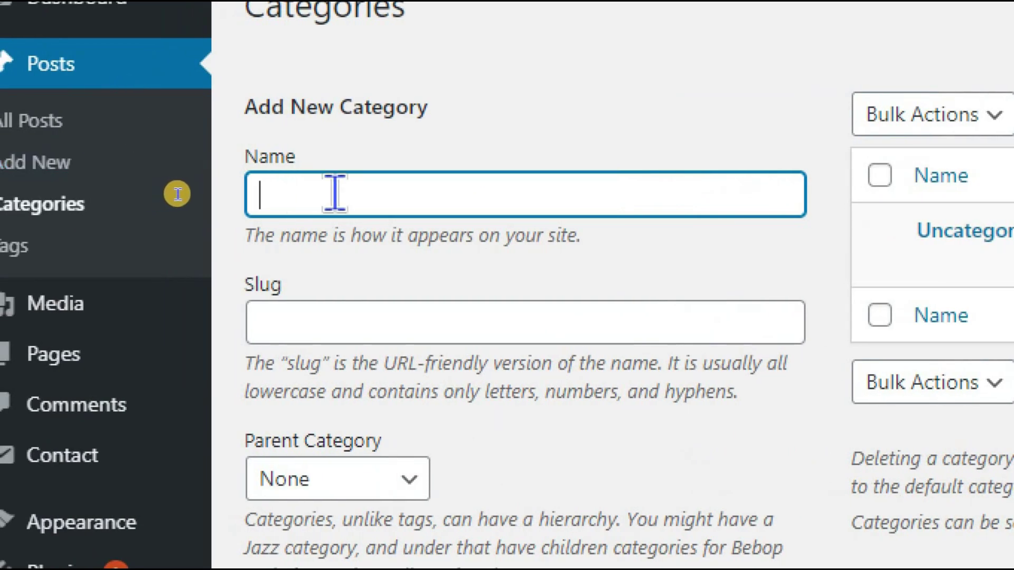
text(News)
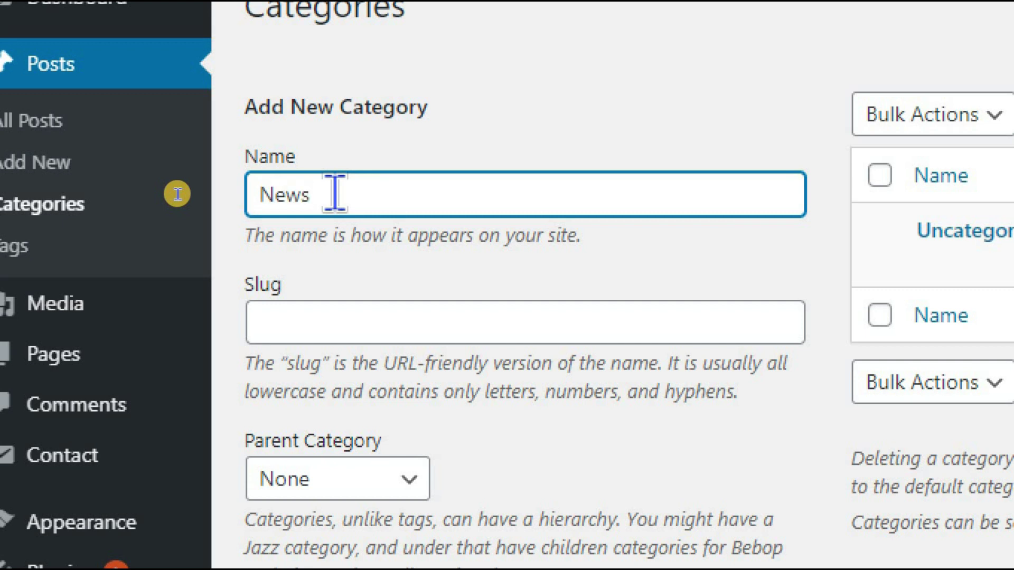
click(320, 326)
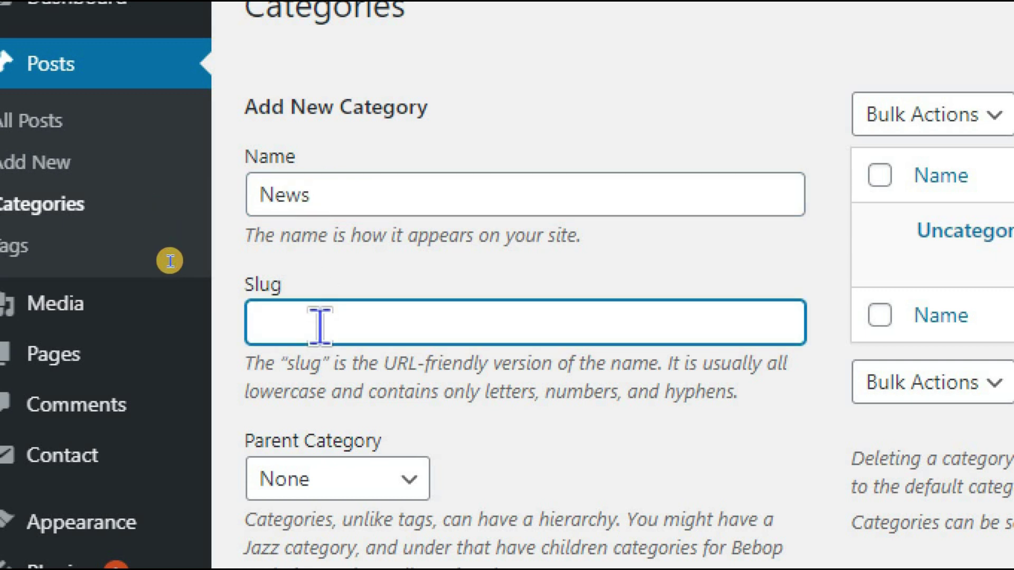
text(Nw)
key(BackSpace)
text(ews)
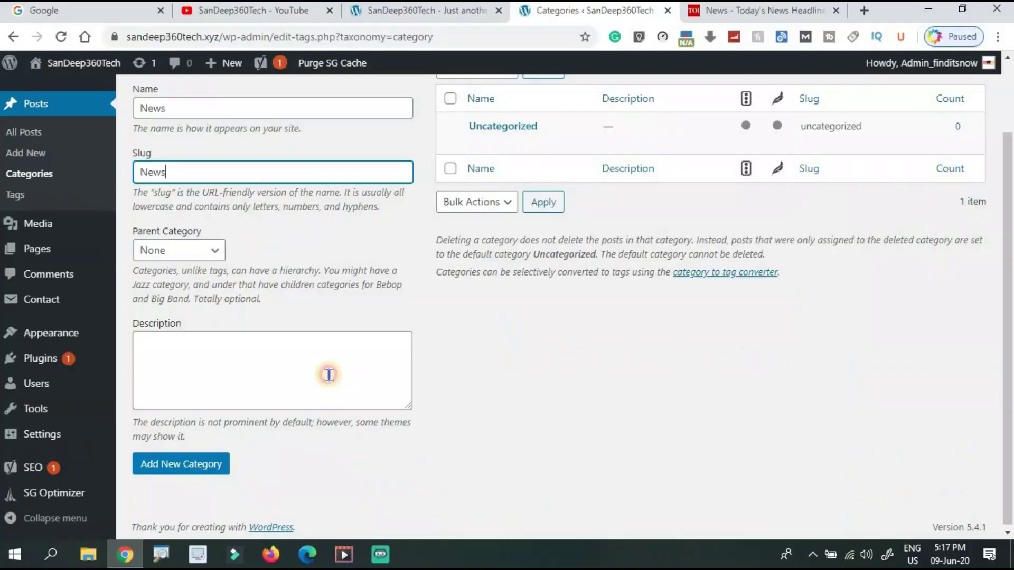
click(328, 376)
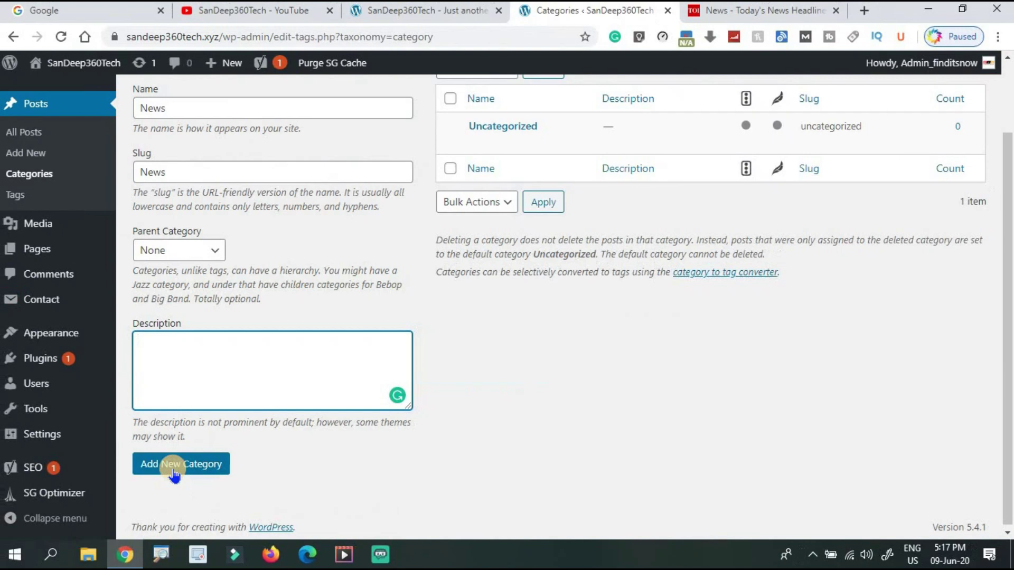
click(203, 395)
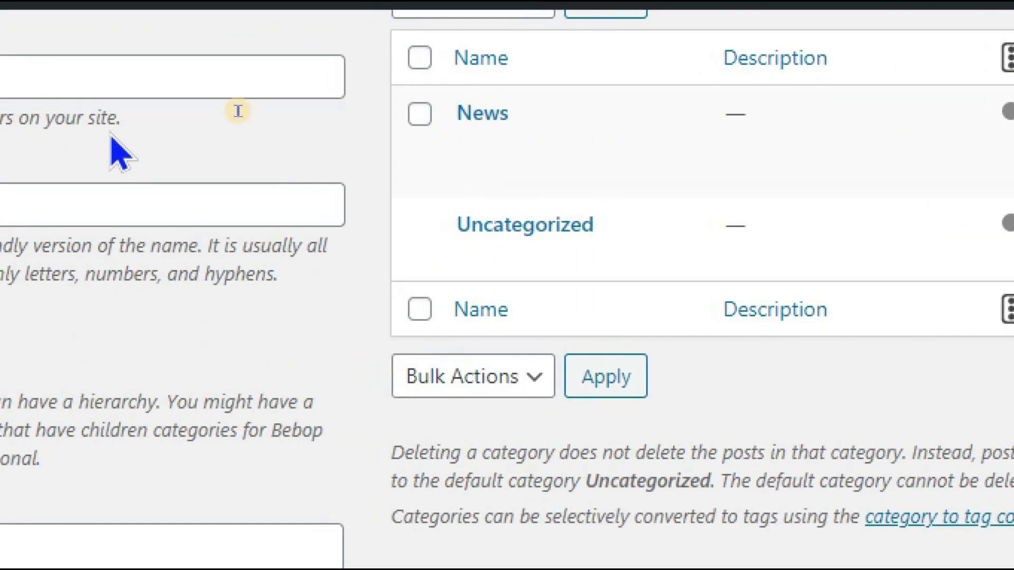
Step: Add a second post category named food with the slug food
click(125, 76)
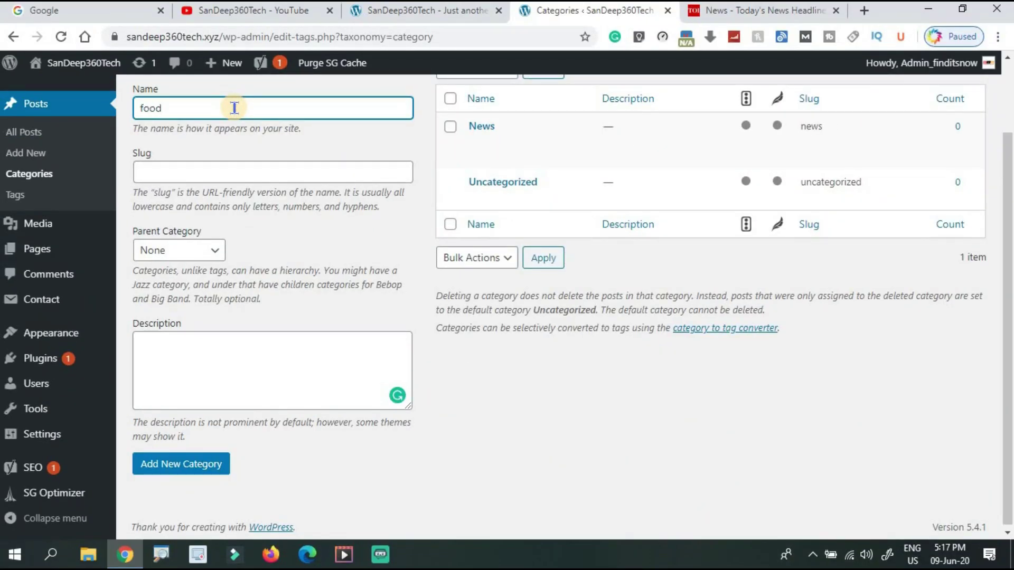
key(Tab)
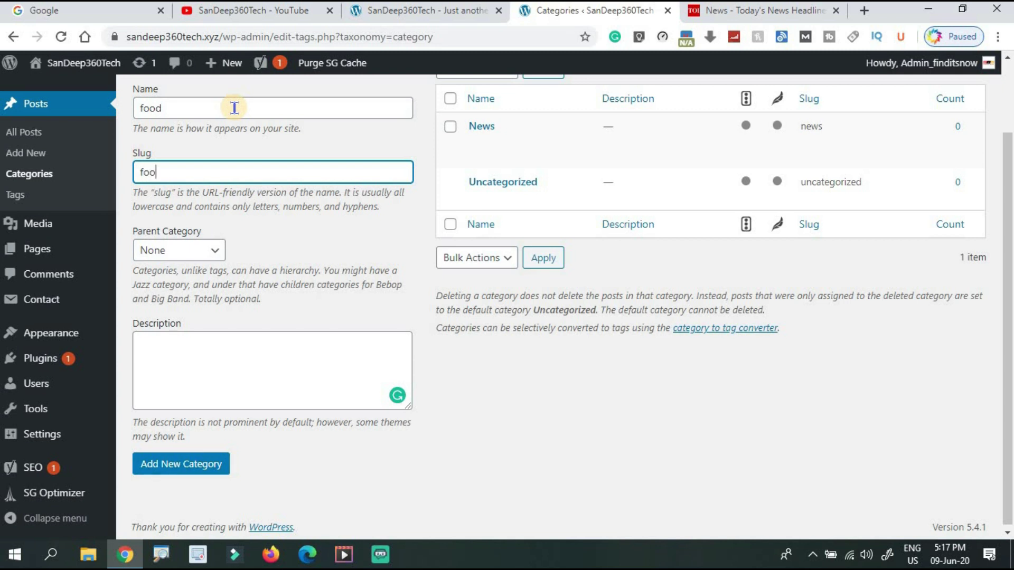
click(194, 460)
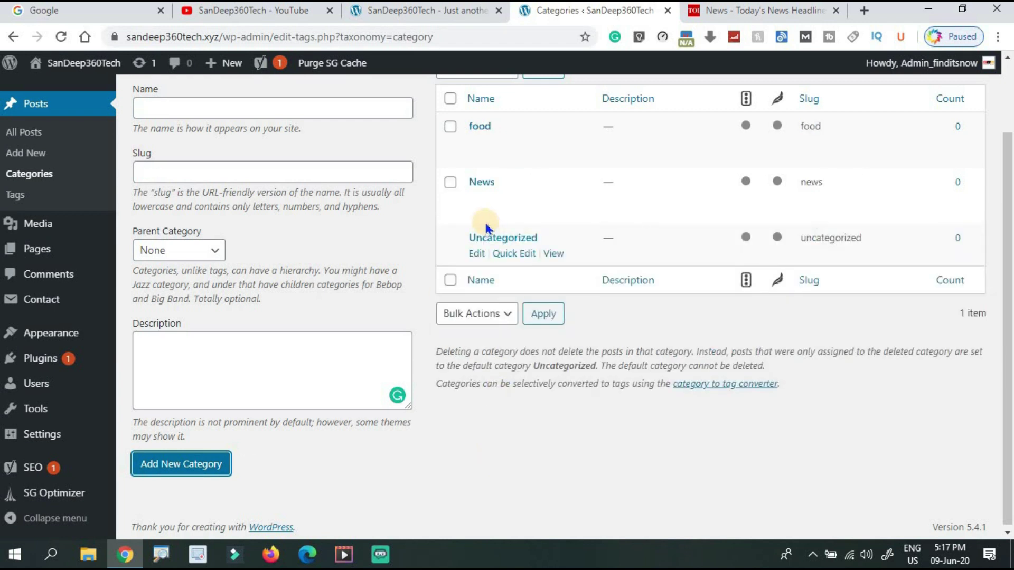
Step: Add a third post category named Travel with the slug travel
click(266, 113)
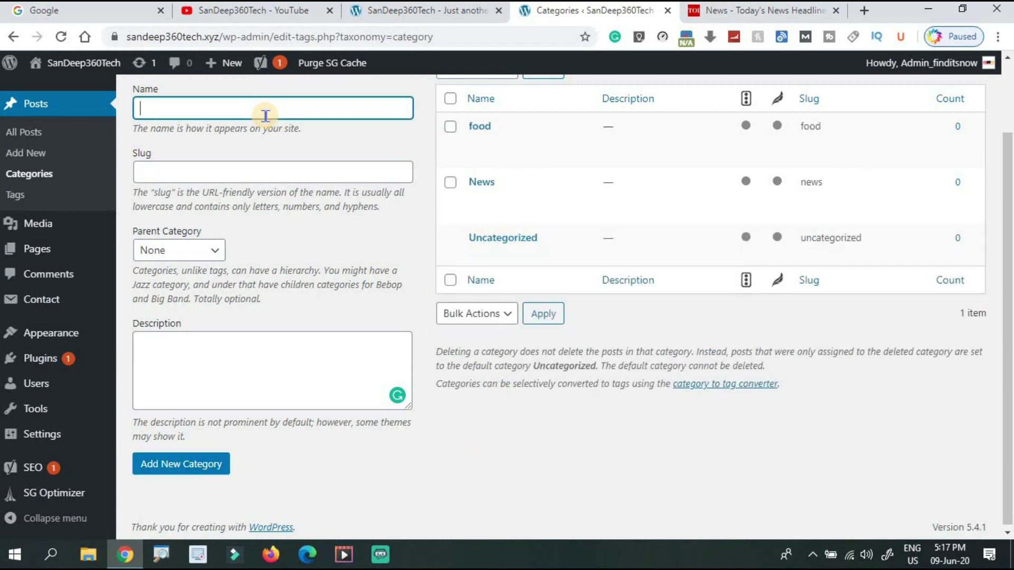
text(Travel)
click(250, 169)
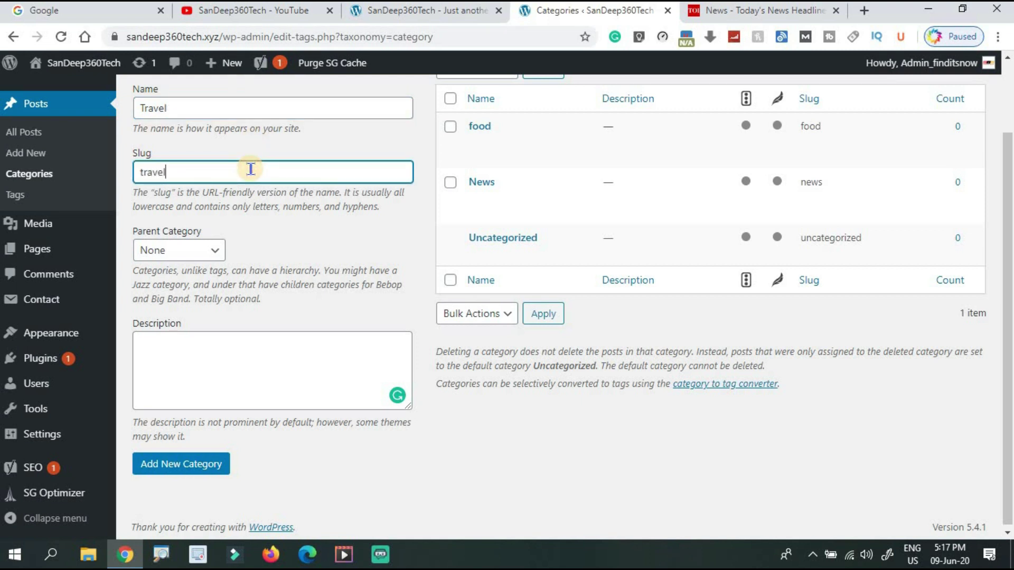
click(203, 465)
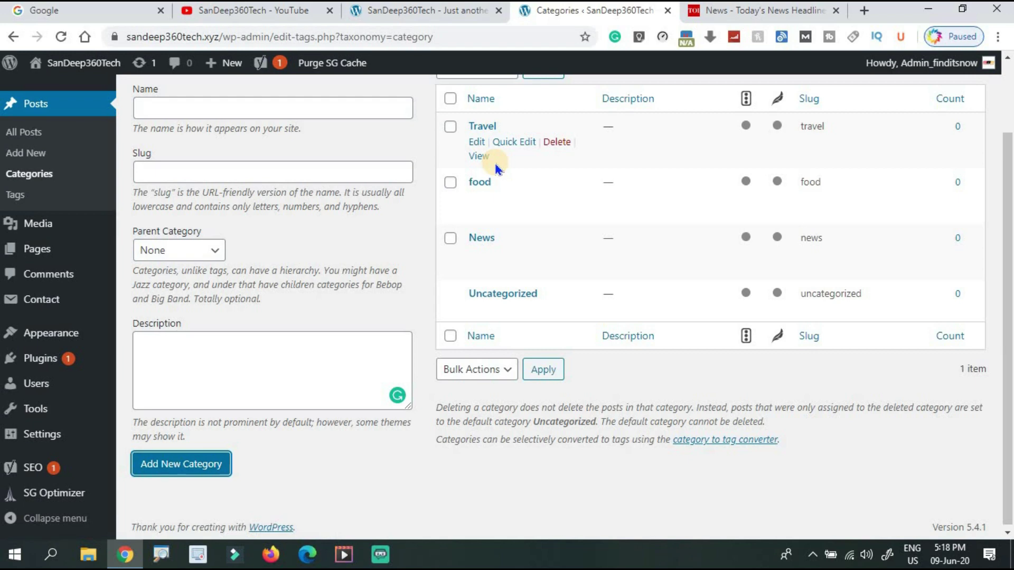
Step: Open the menu settings in the Astra theme customizer
mouse_move(40, 334)
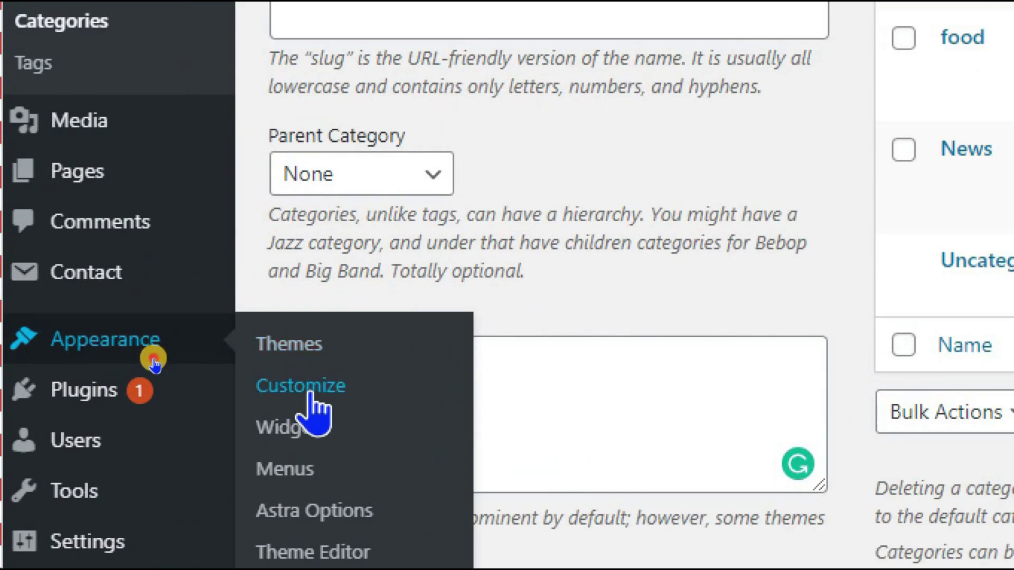
click(308, 391)
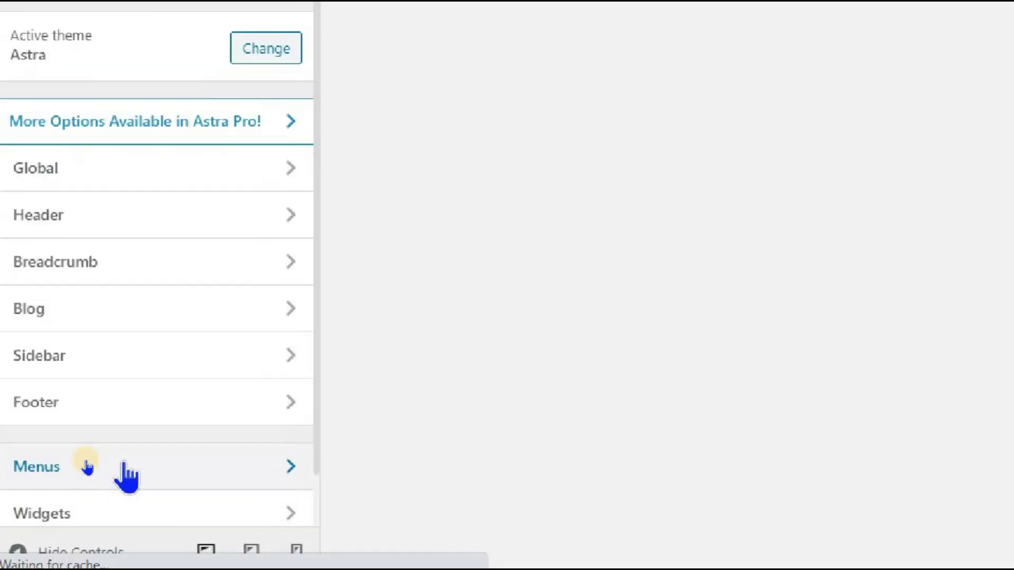
scroll(85, 478, down, 1)
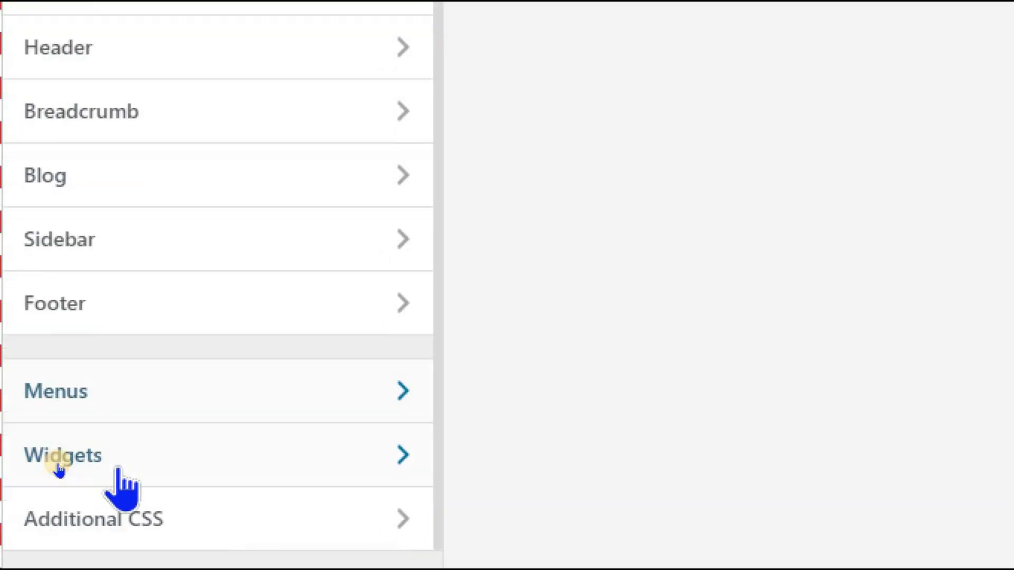
click(113, 403)
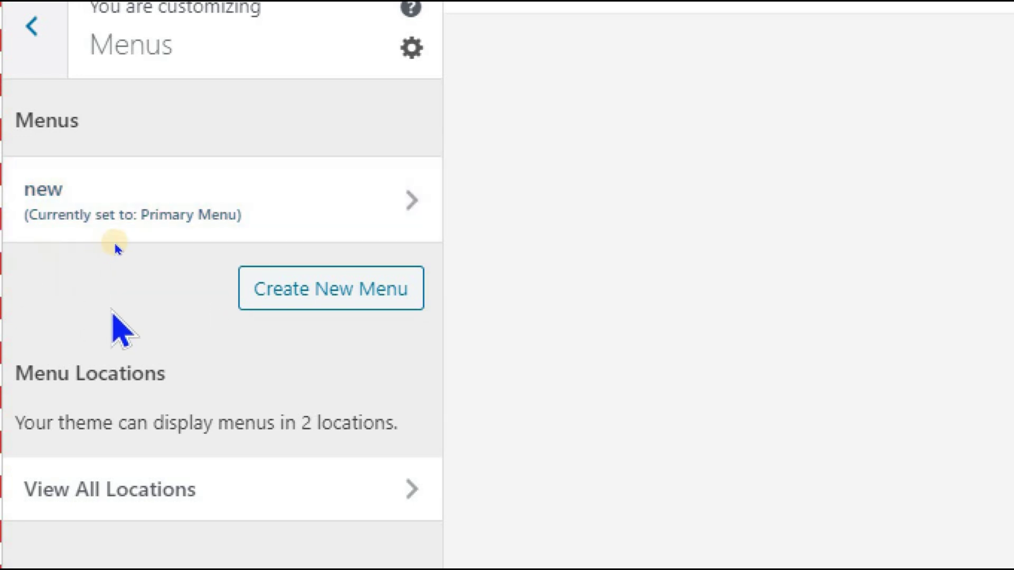
Step: Create a new menu named "Main menu" and assign it to the Primary Menu location
click(276, 294)
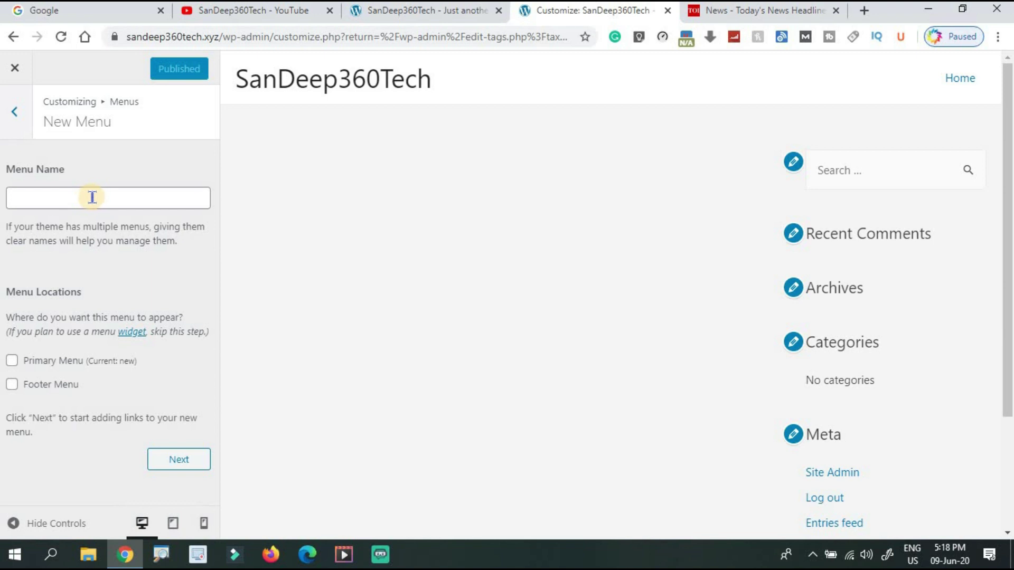
click(93, 197)
text(Main menu)
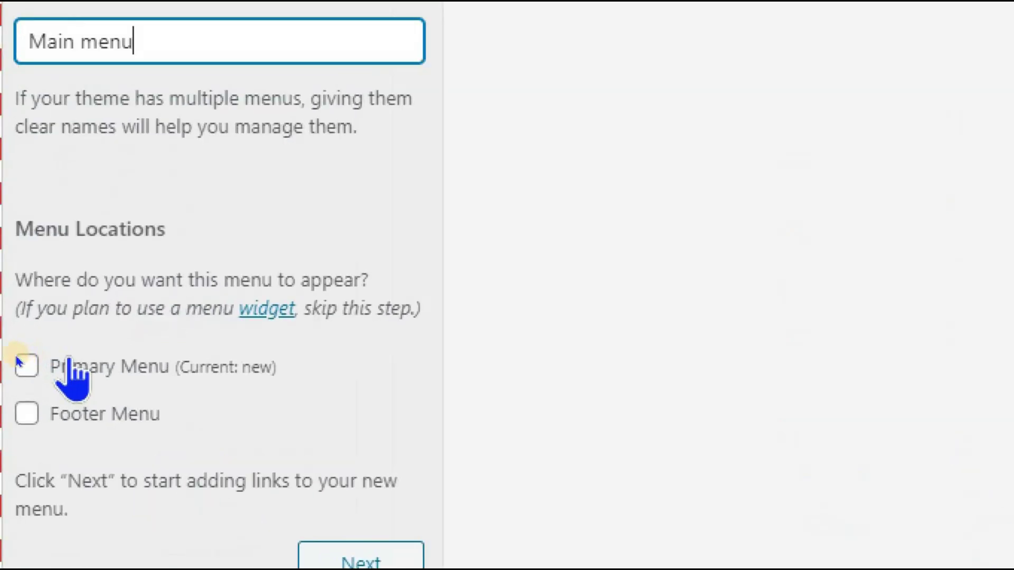
click(22, 366)
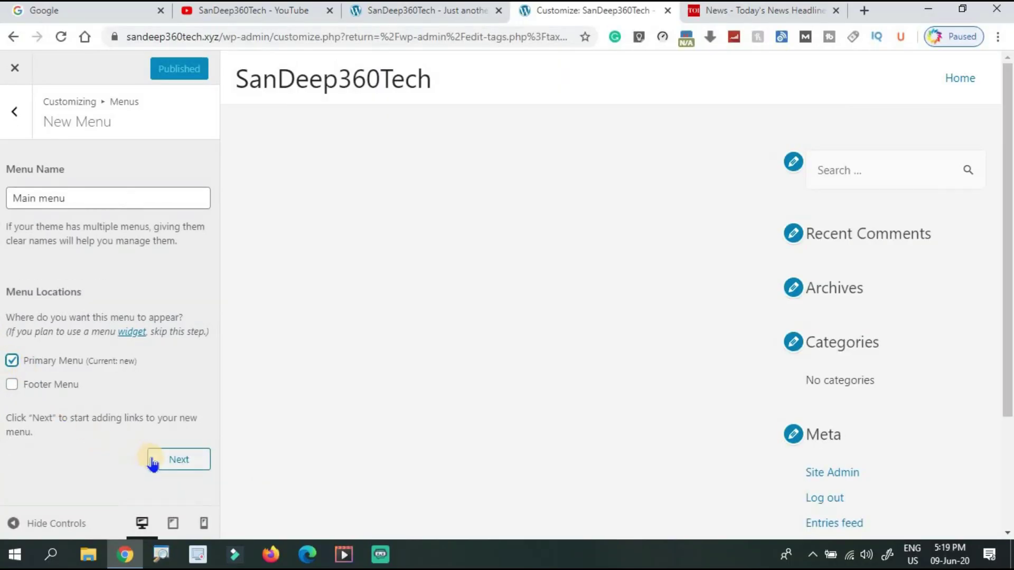
click(158, 462)
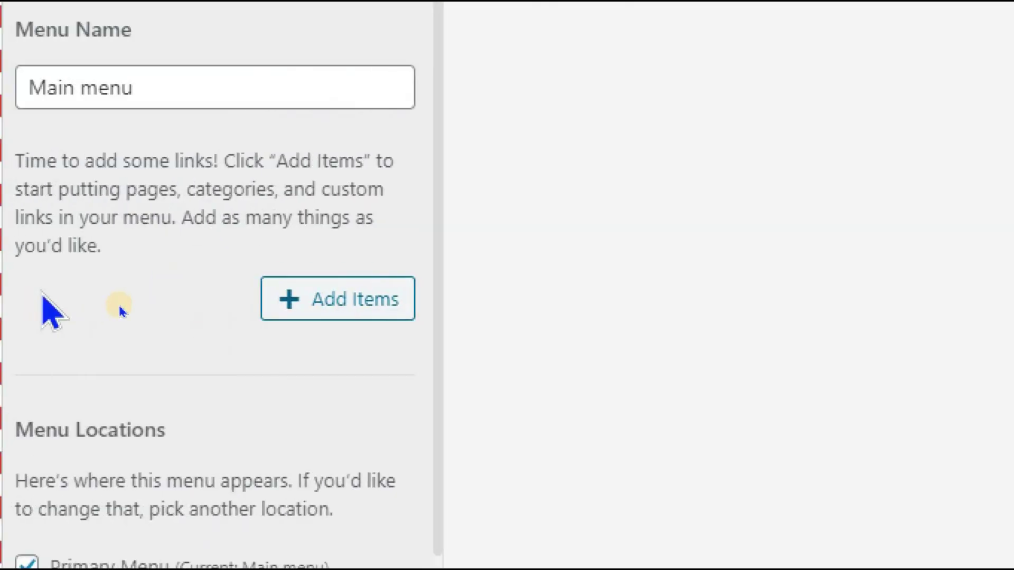
Step: Add the Home page link as an item of Main menu
click(338, 309)
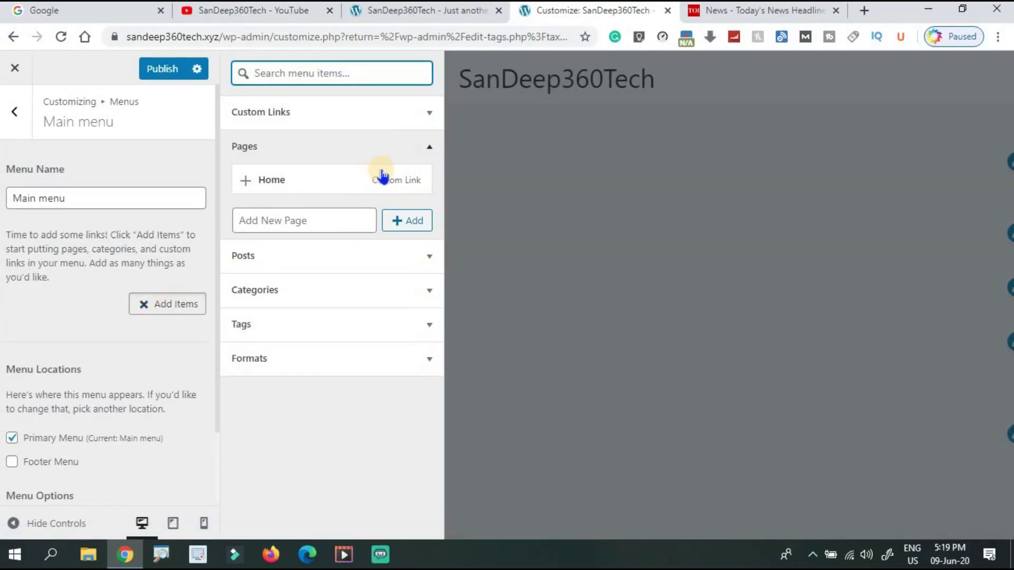
click(393, 154)
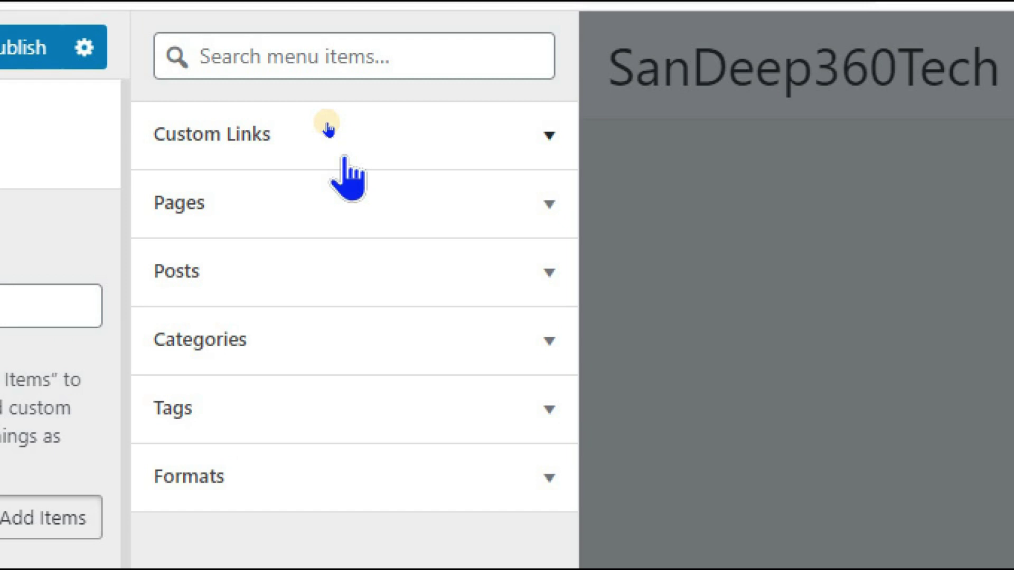
click(276, 214)
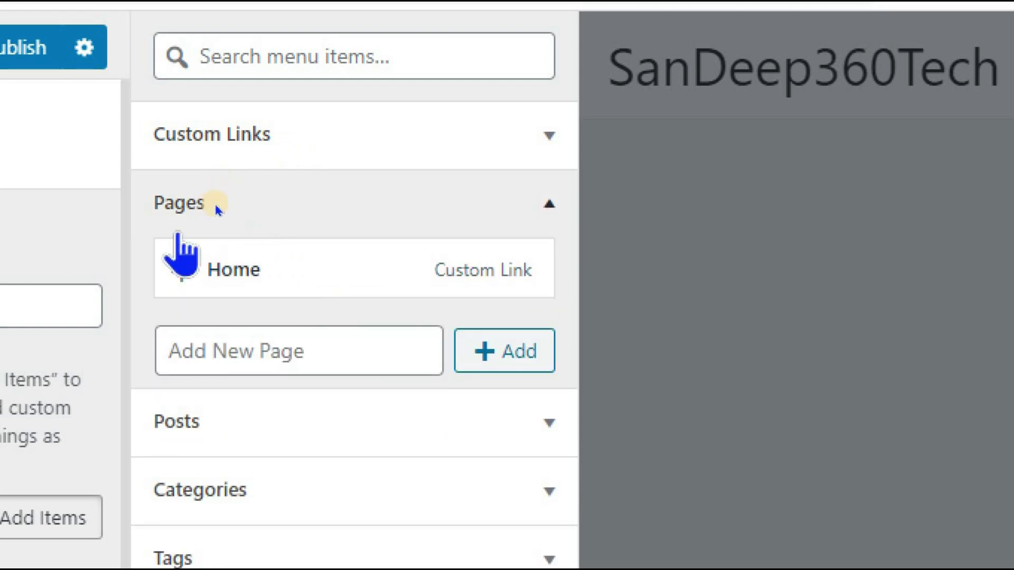
click(232, 271)
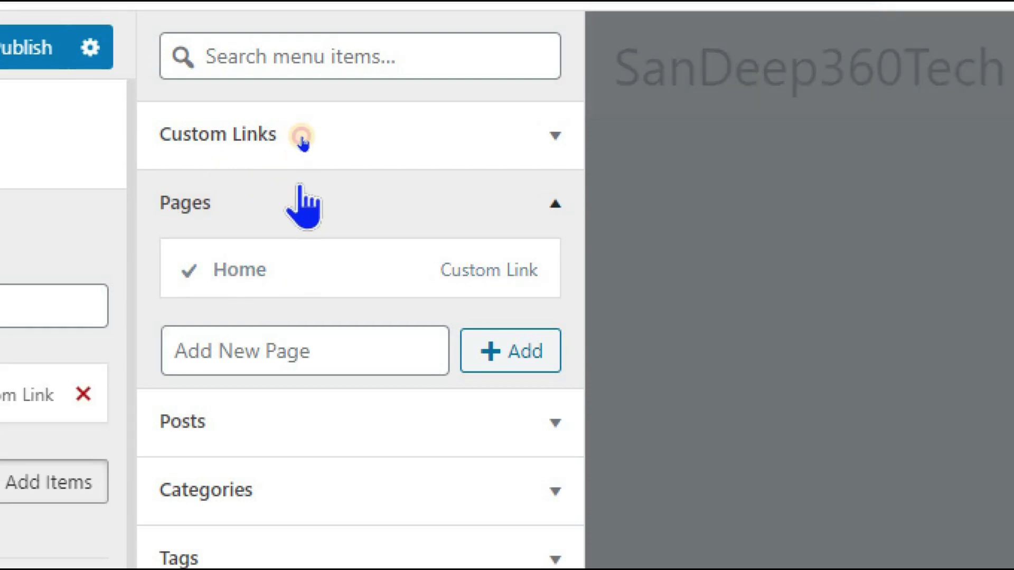
Step: Add the News, food and Travel categories as items of Main menu and publish the menu changes
click(303, 140)
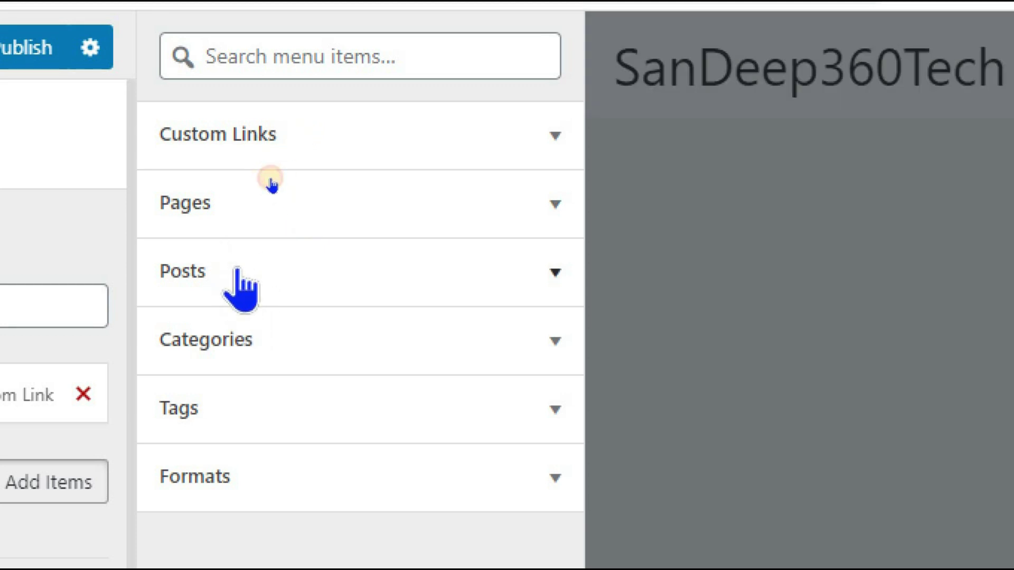
click(257, 248)
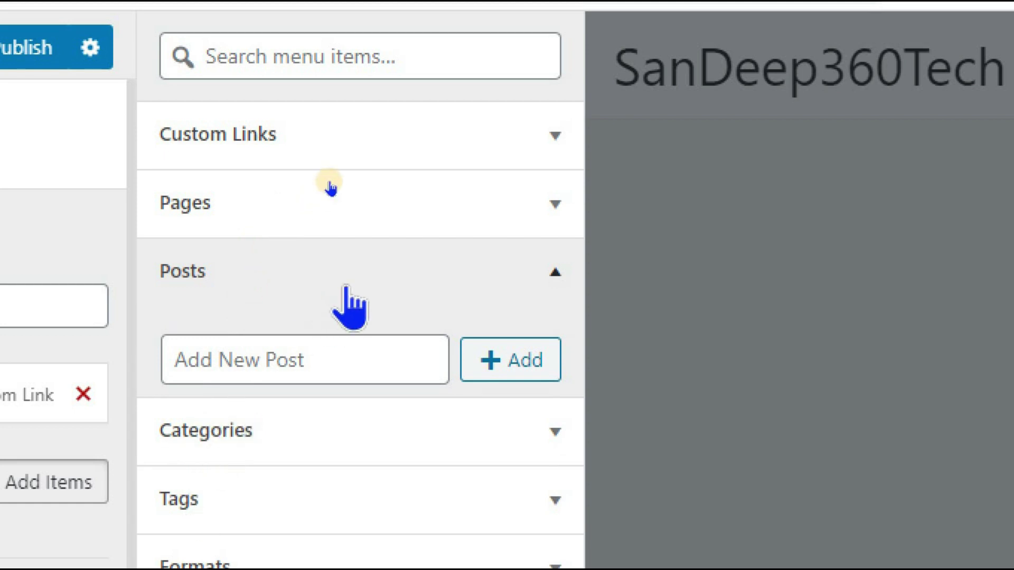
click(305, 267)
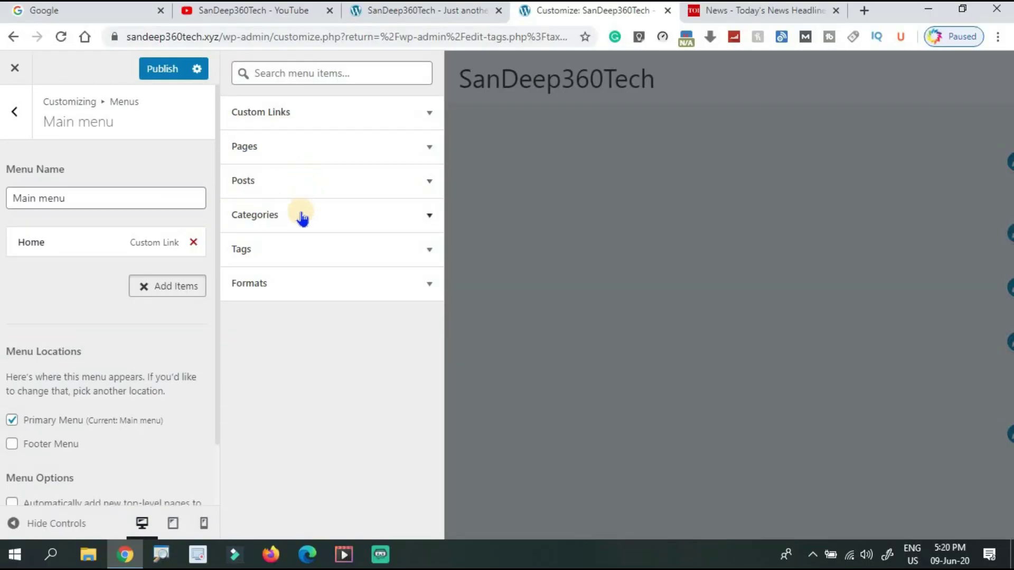
click(302, 216)
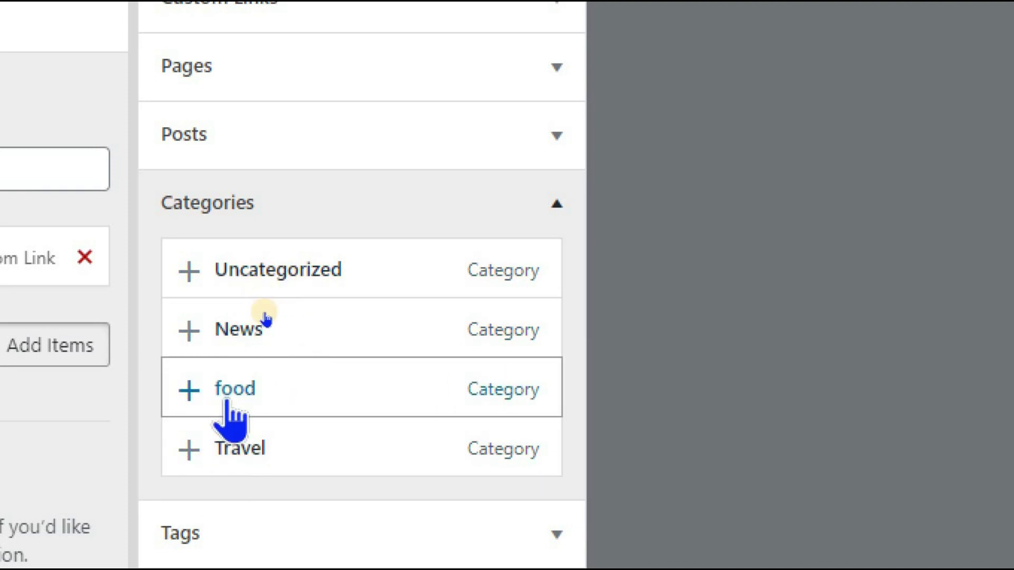
click(188, 338)
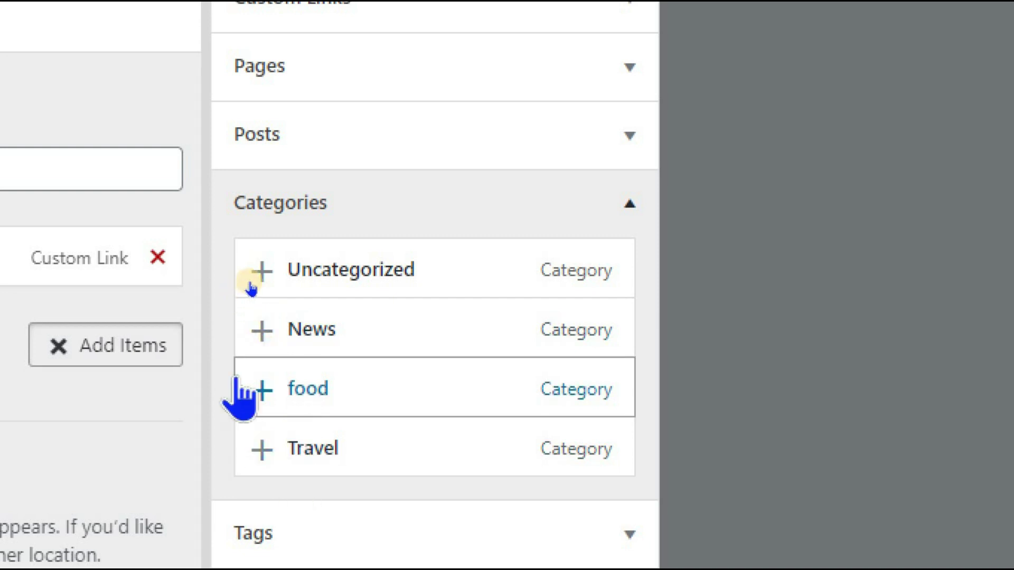
click(263, 332)
click(262, 391)
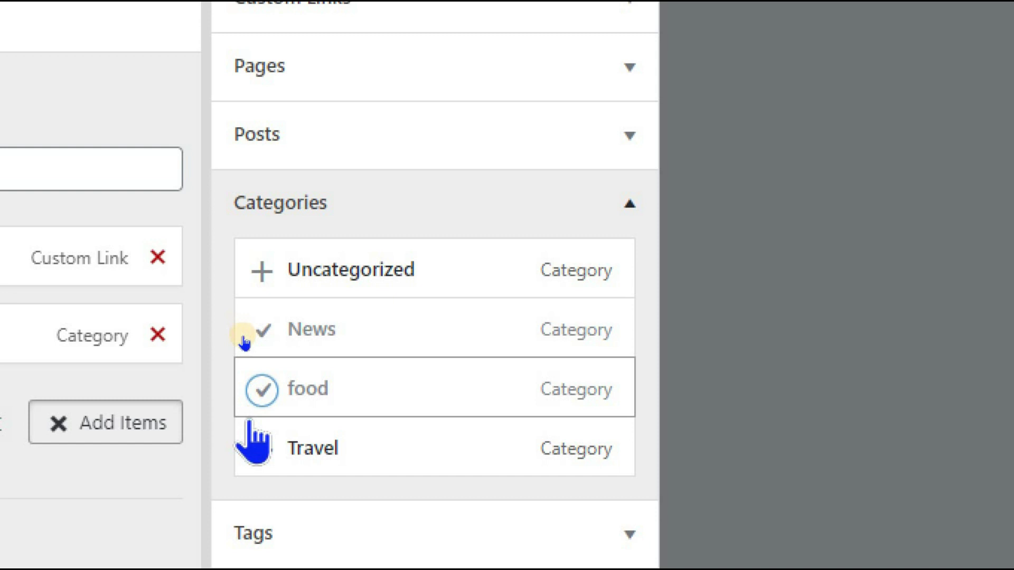
click(259, 449)
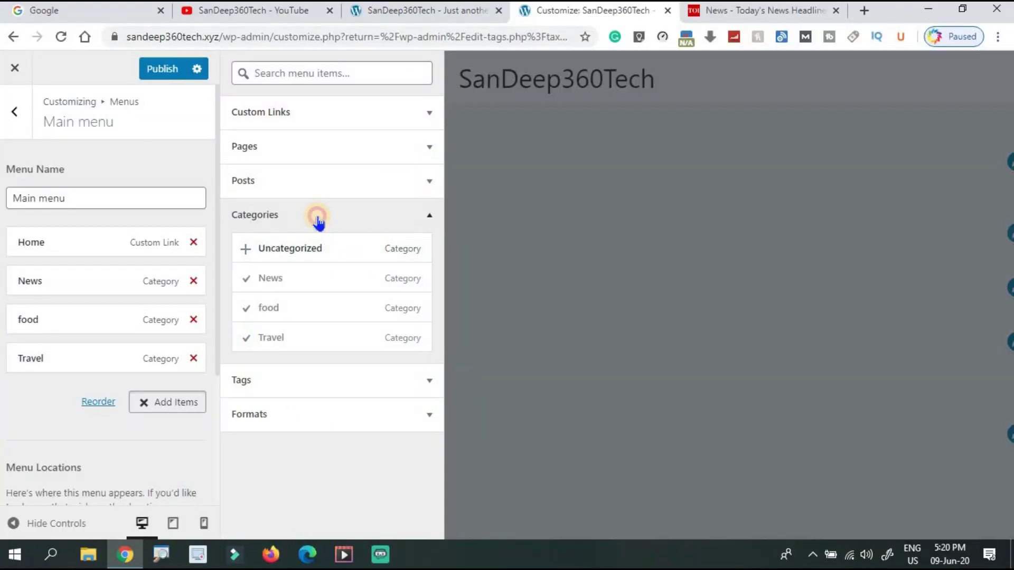
click(613, 109)
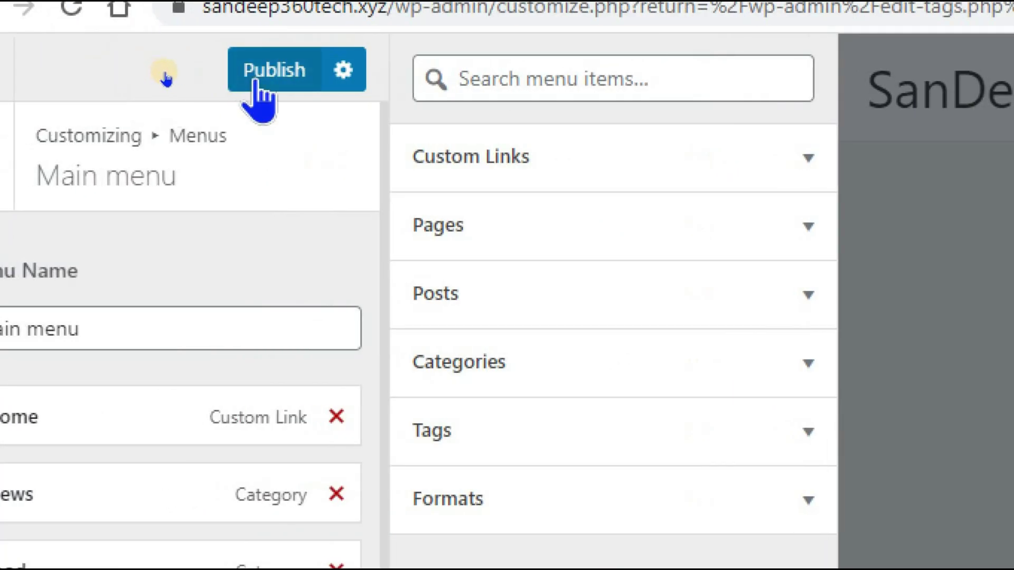
click(277, 82)
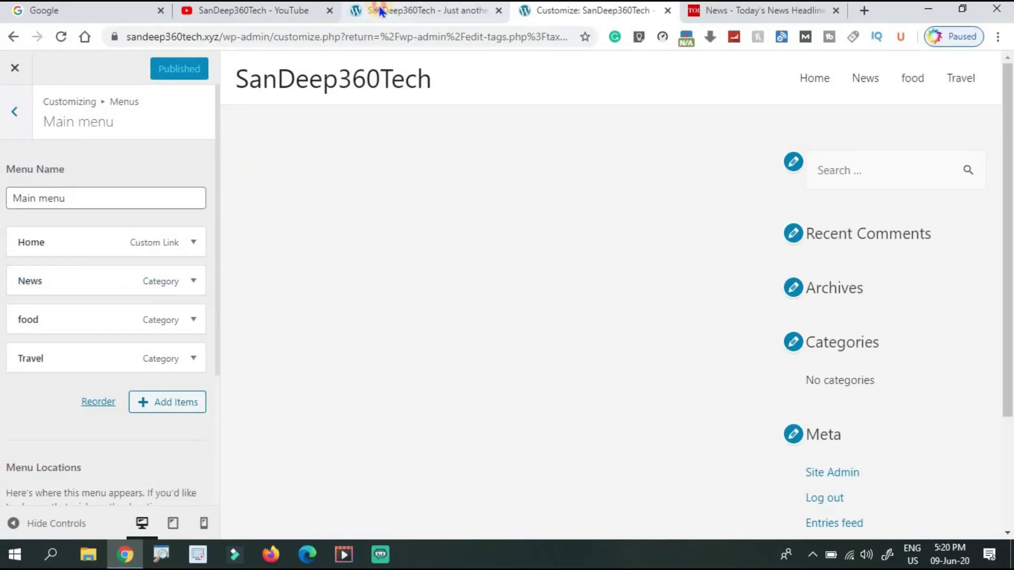
Step: Reload the live site to check its navigation menu and open the News category page from it
click(380, 11)
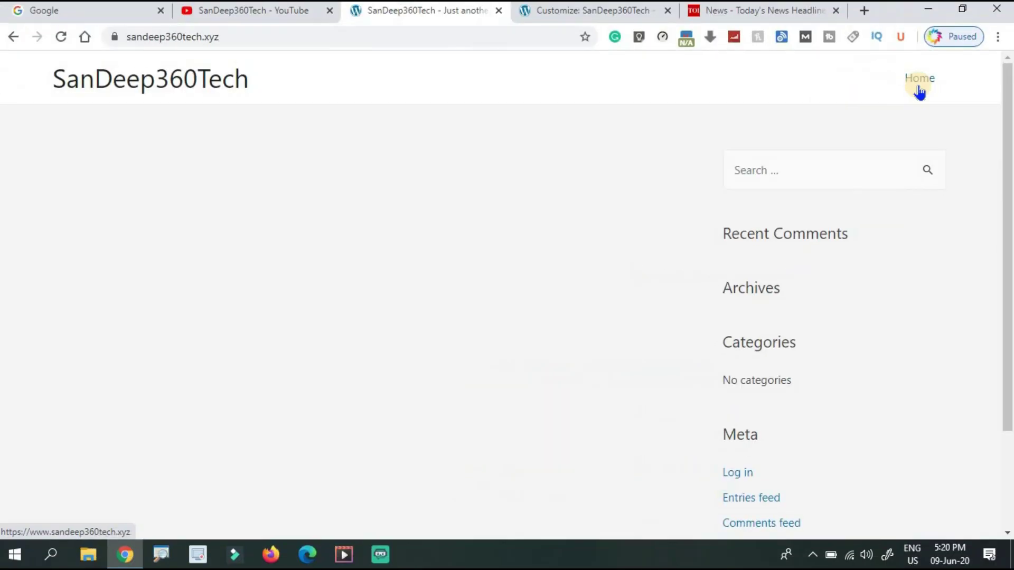
click(61, 37)
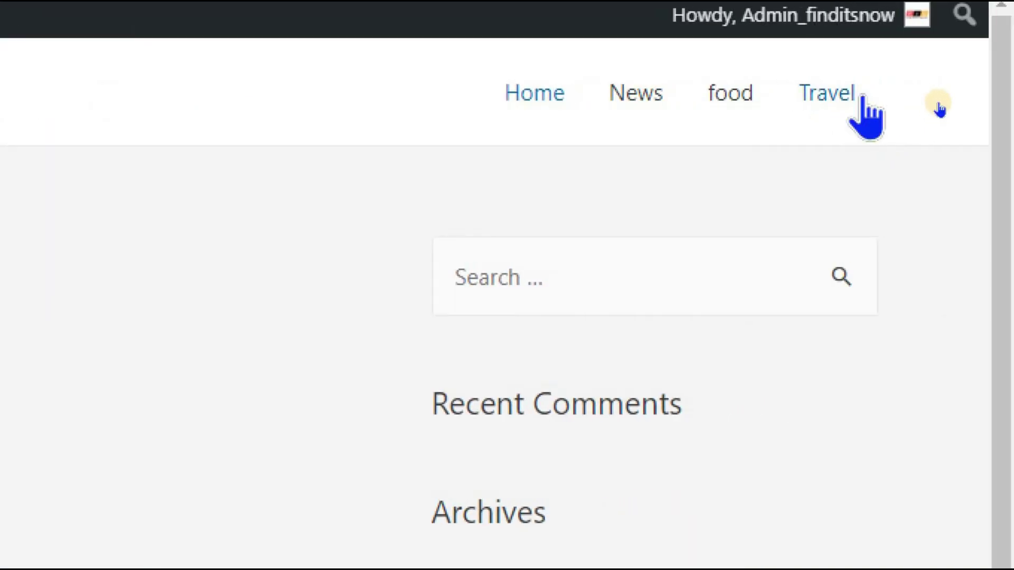
click(653, 113)
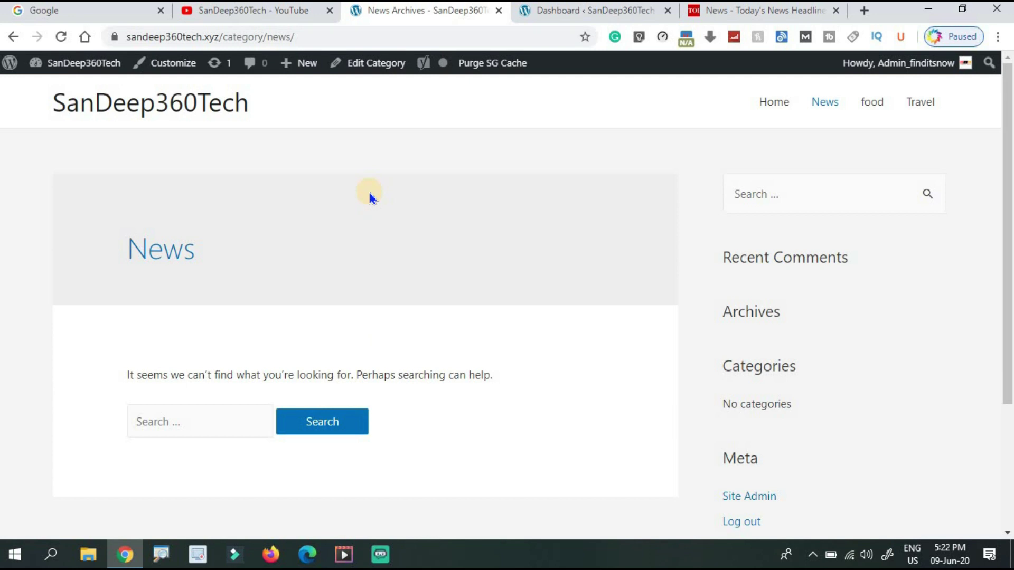
Step: Return to the WordPress dashboard and create a new post titled "covid 19" with the body text "mlmn k;jblhuclgxl,jhuv;hikb;l.ij"
click(526, 11)
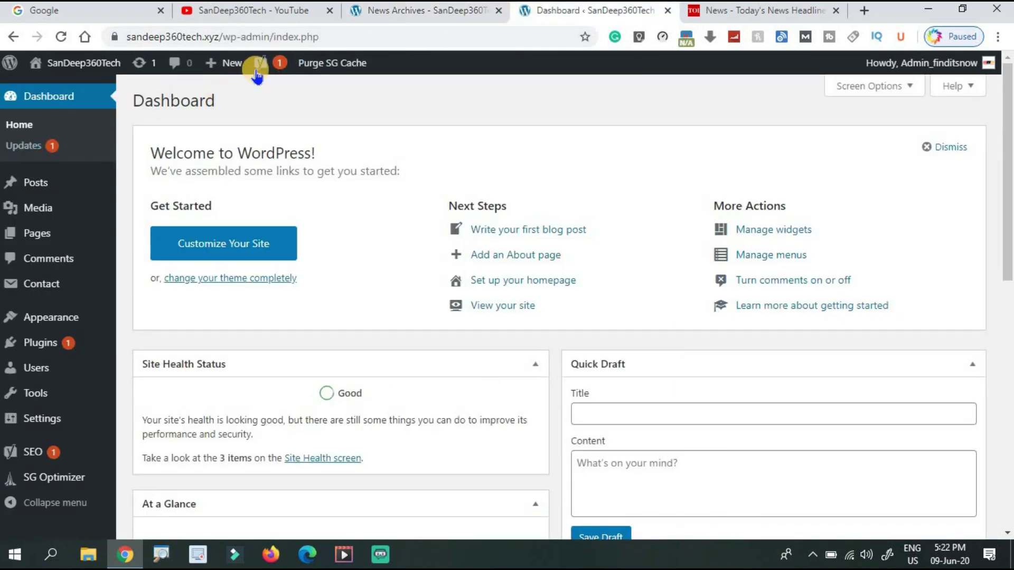
mouse_move(40, 187)
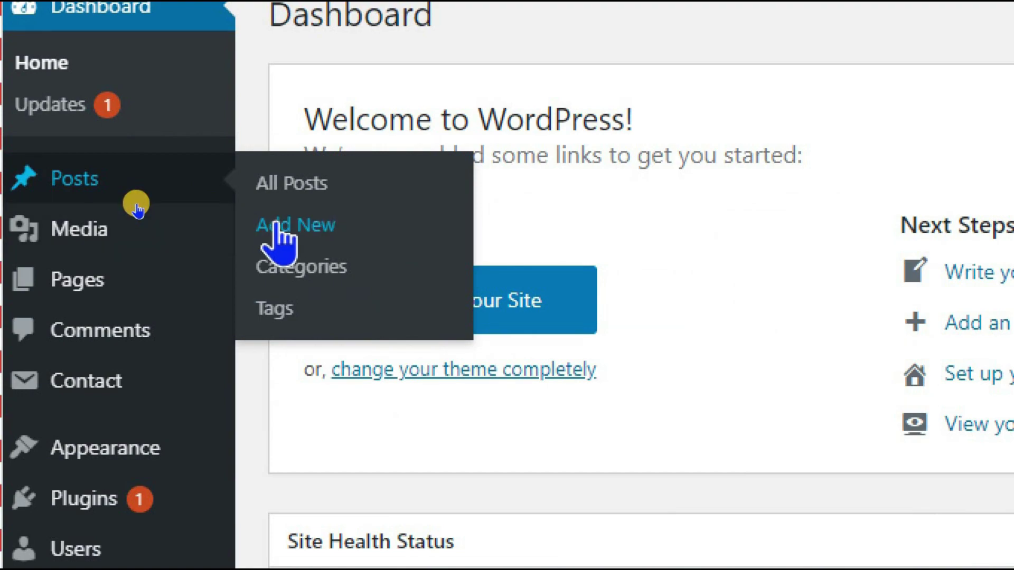
click(276, 225)
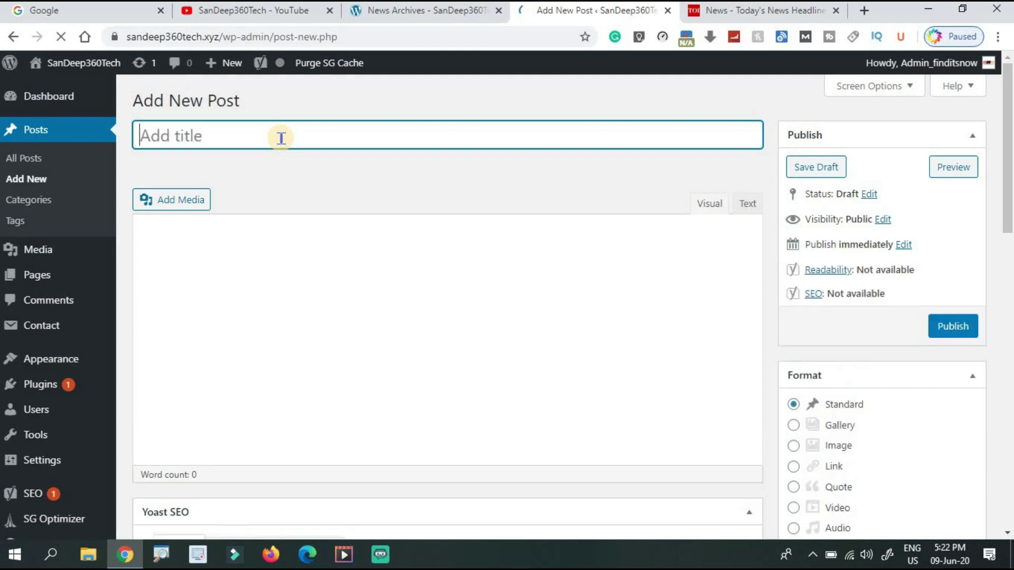
text(covid 19)
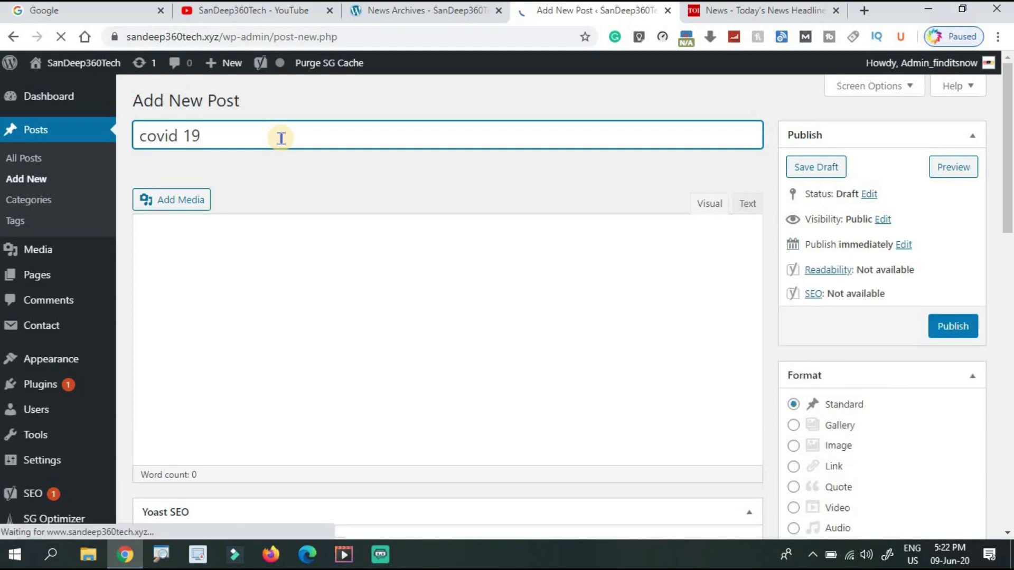
click(265, 246)
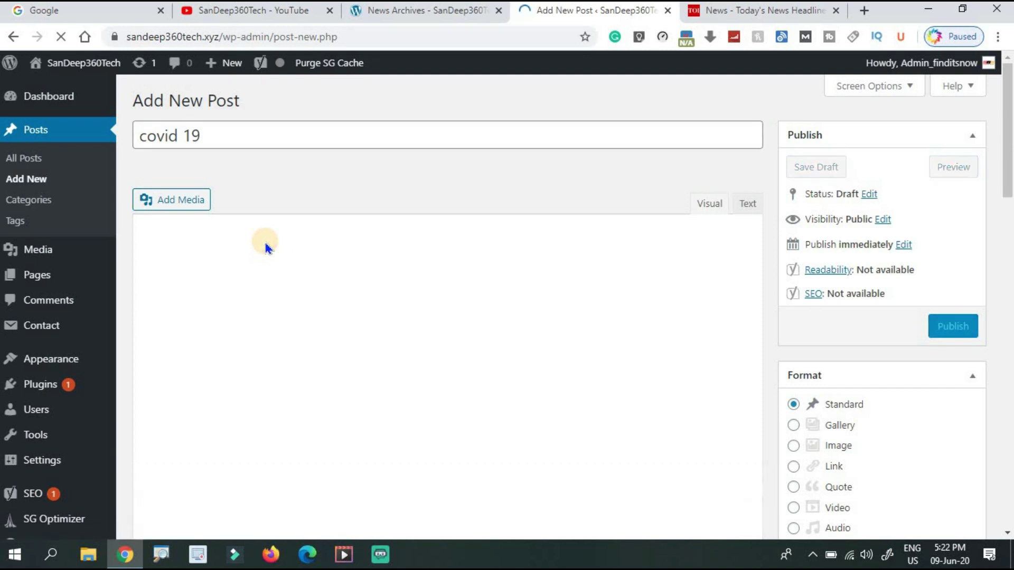
click(316, 305)
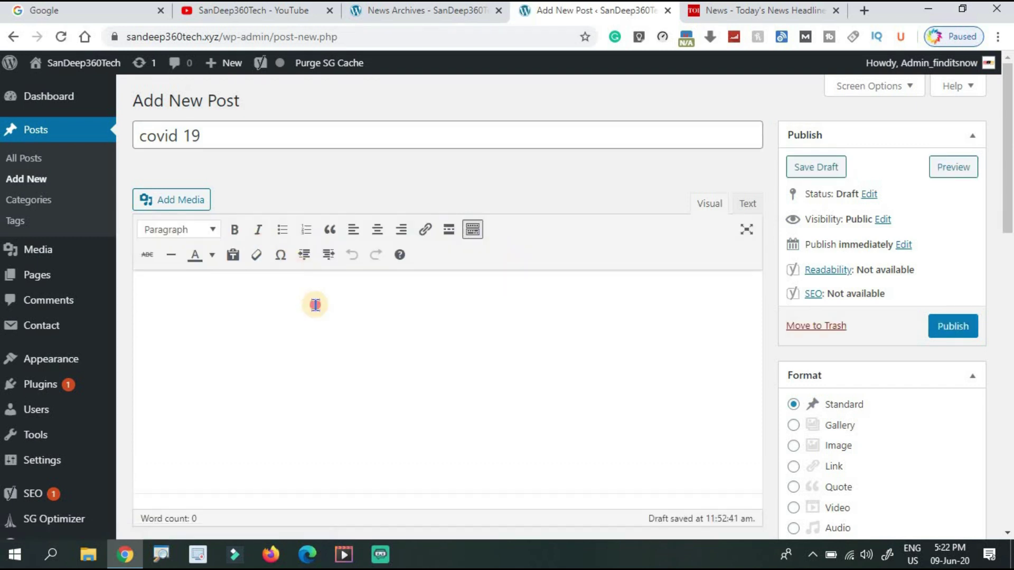
text(mlmn k;jblhuclgxl,jhuv;hikb;l.ij)
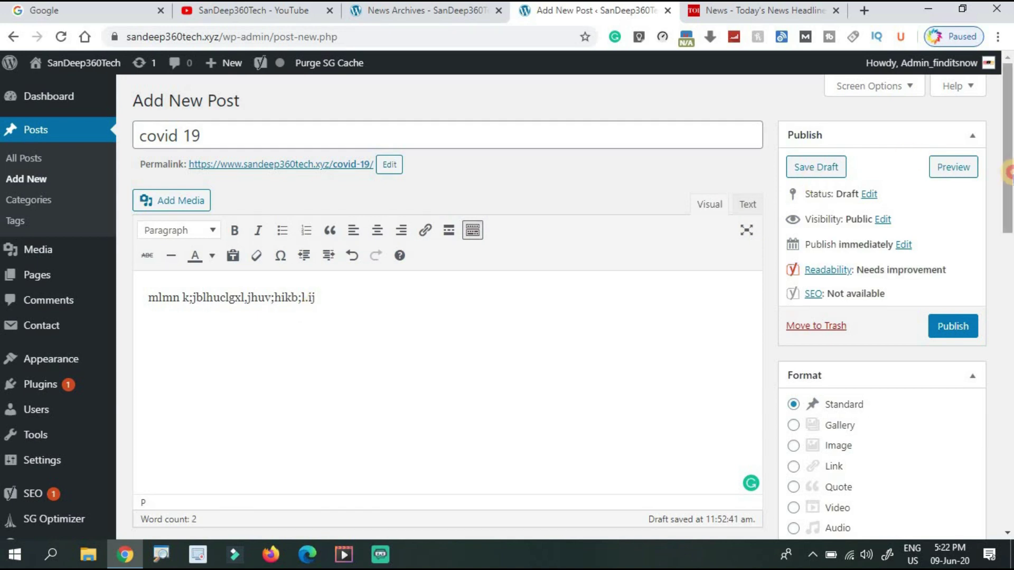
Step: Assign the covid 19 post to the News category and publish it
drag(1009, 172, 1008, 343)
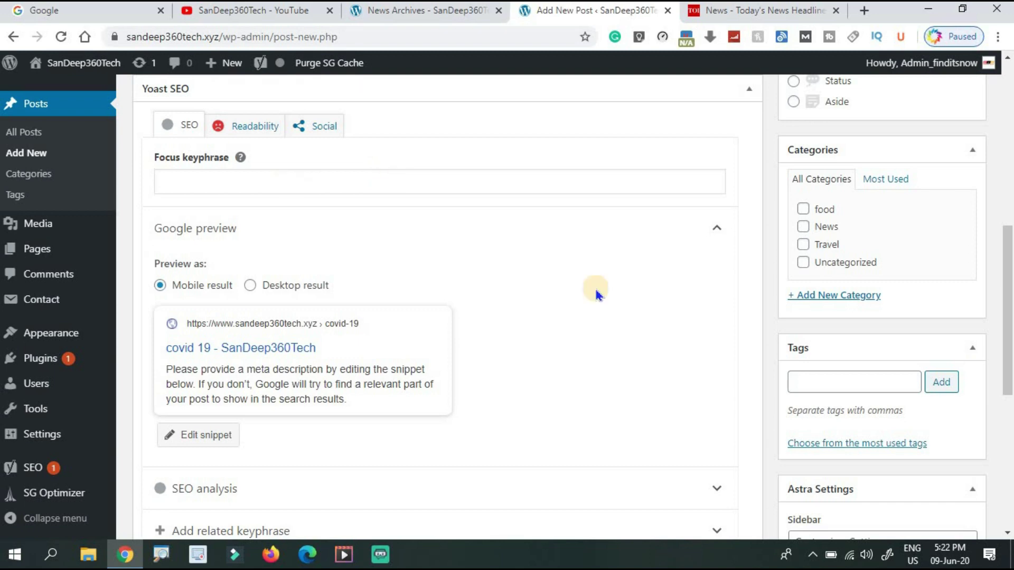
drag(1009, 395, 1009, 489)
drag(1009, 357, 1009, 398)
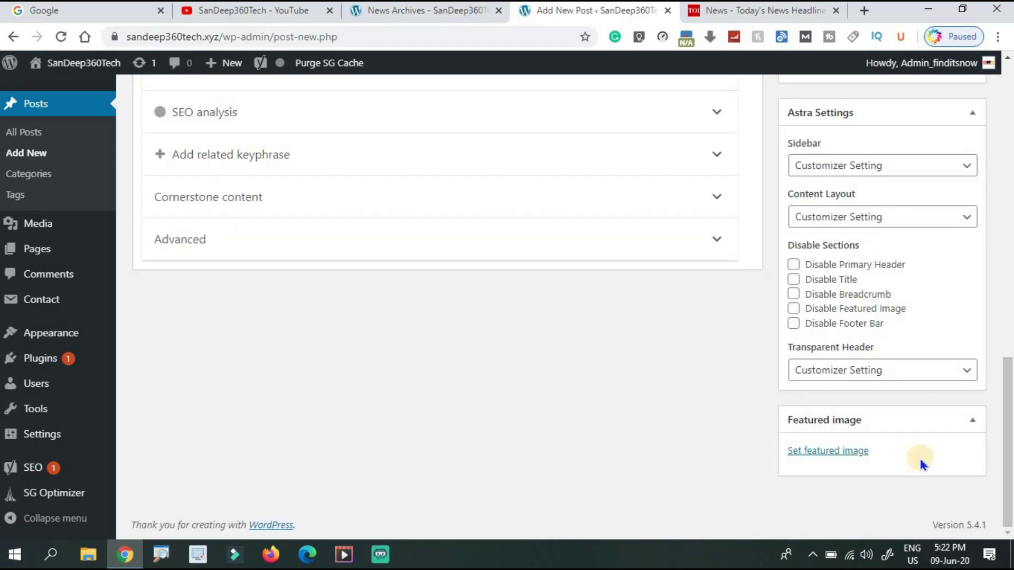
scroll(969, 343, up, 8)
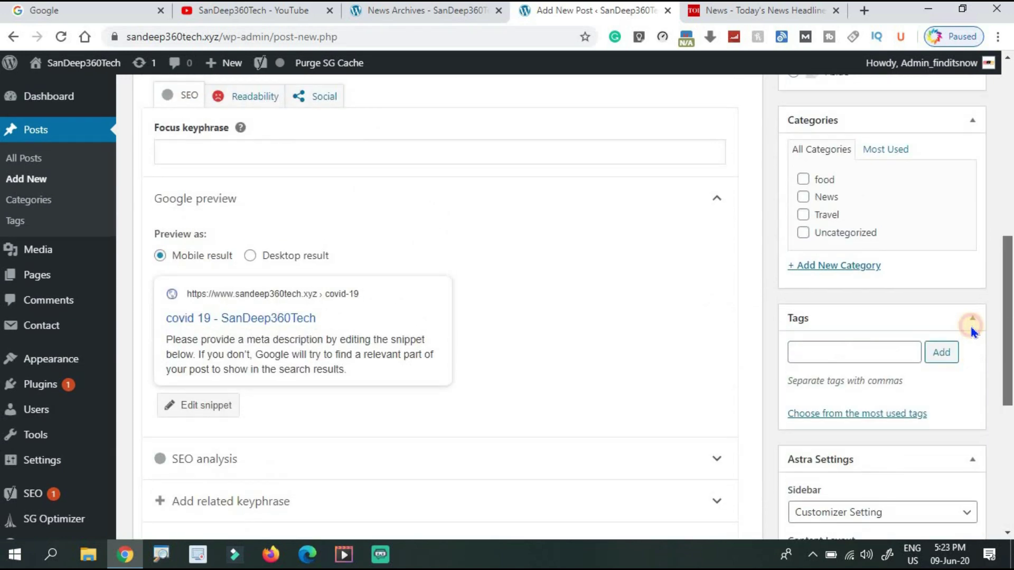
scroll(968, 315, up, 1)
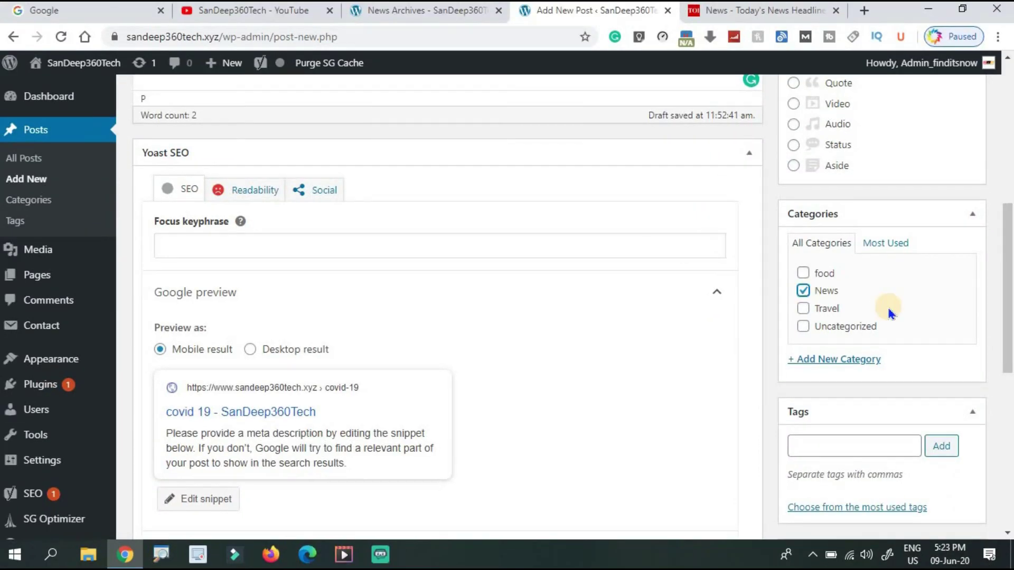
drag(1009, 309, 998, 158)
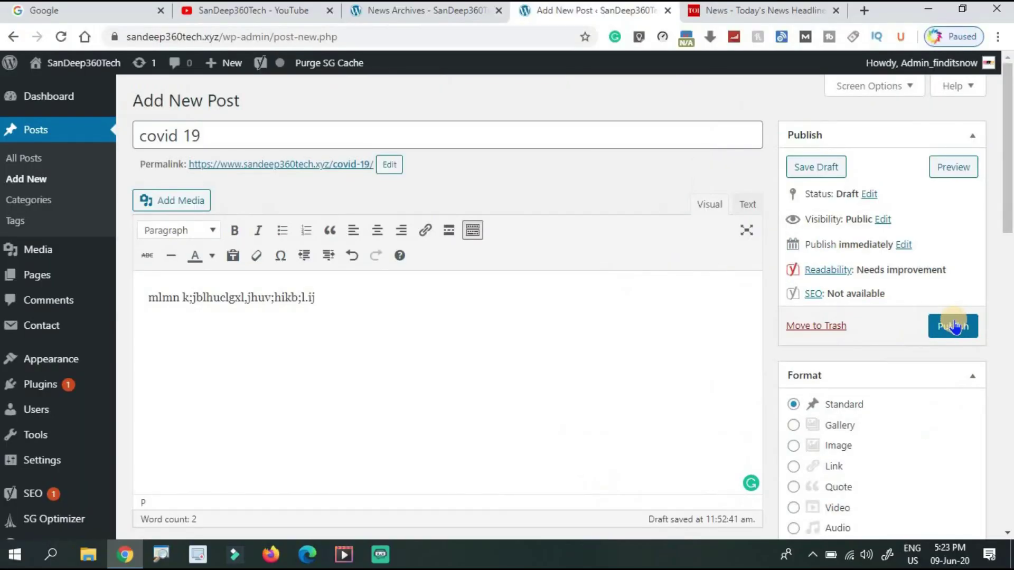
click(955, 326)
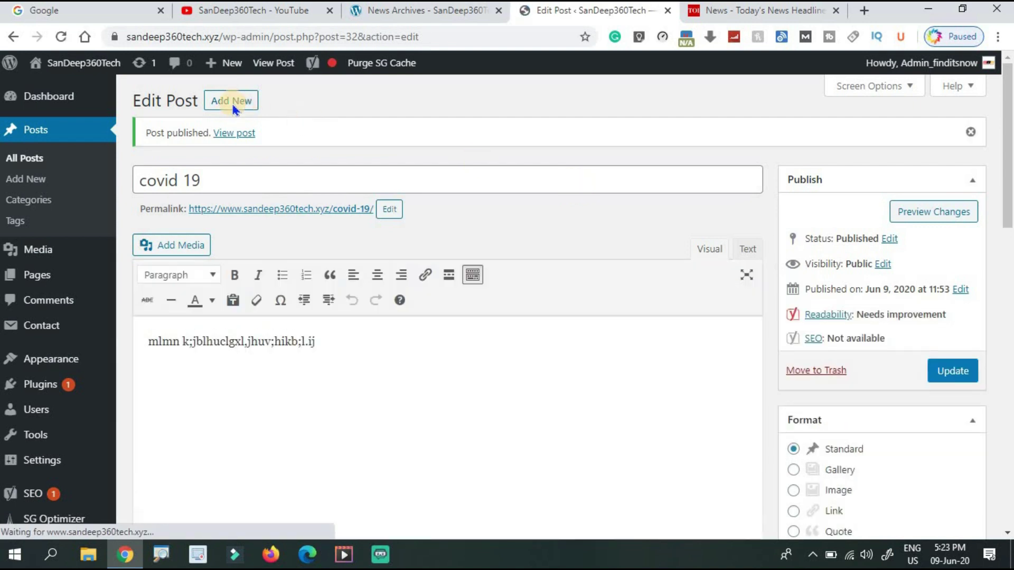
Step: Create another new post titled "Goa" with the body text "k.n/ln lk /k : LK"
click(226, 105)
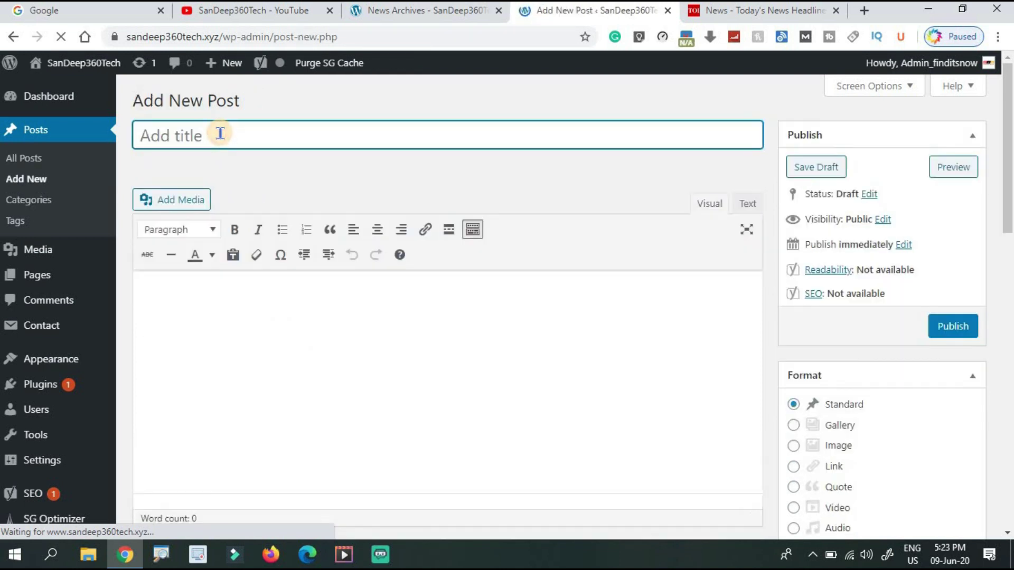
key(ctrl+f)
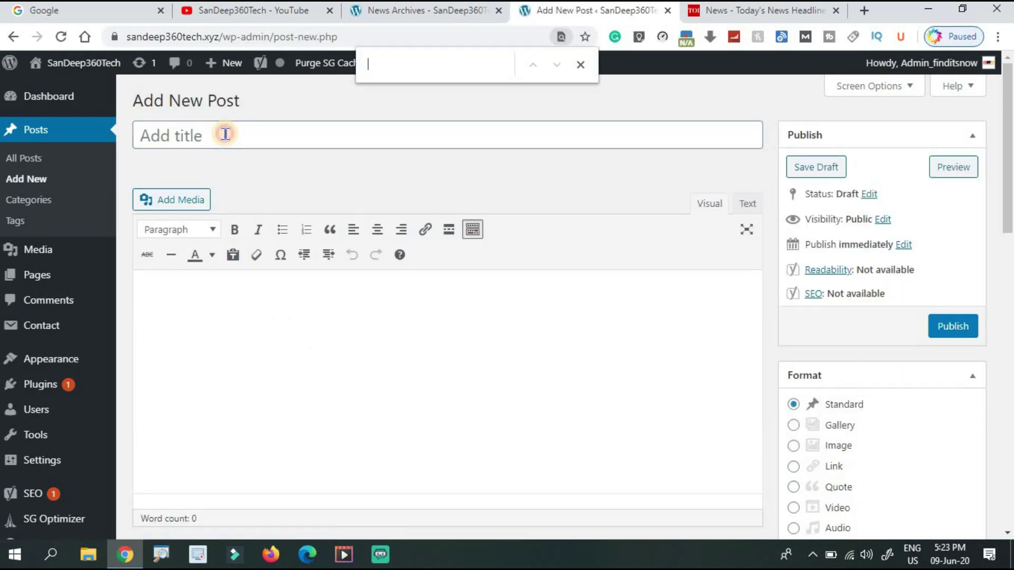
click(226, 134)
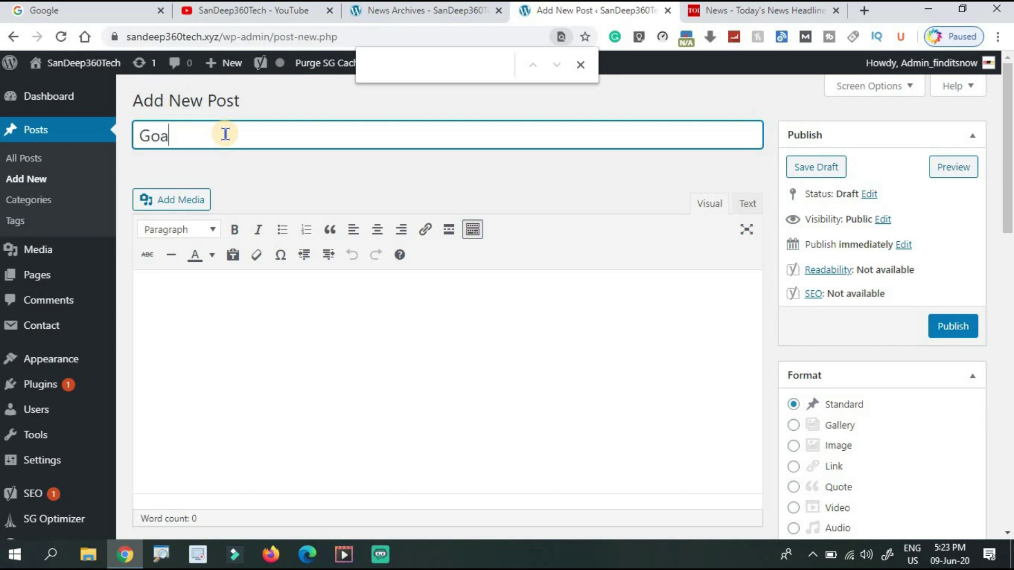
click(243, 290)
text(k.n/ln lk /k : LK)
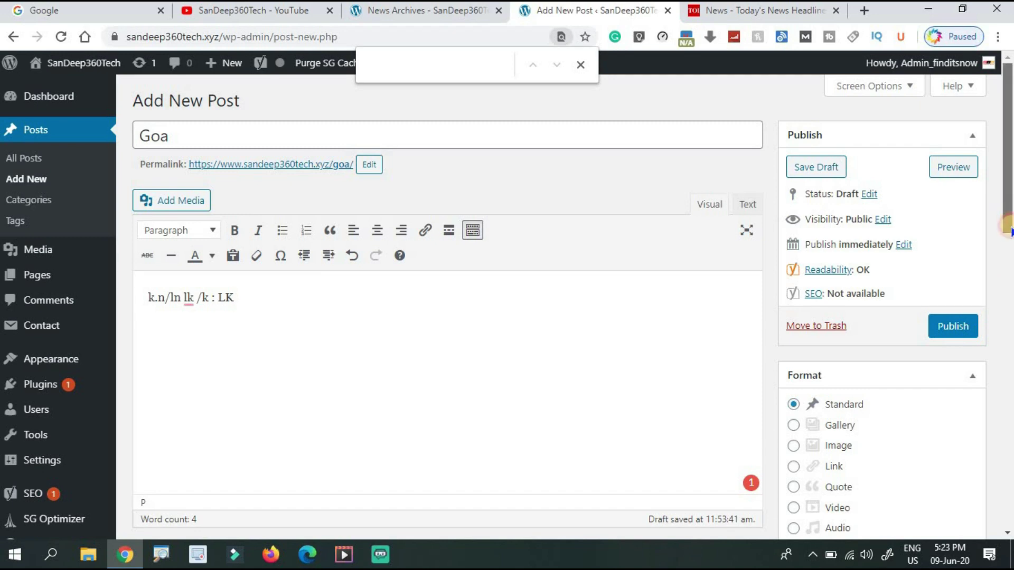
Step: Assign the Goa post to the Travel category and publish it
drag(1008, 225, 1008, 375)
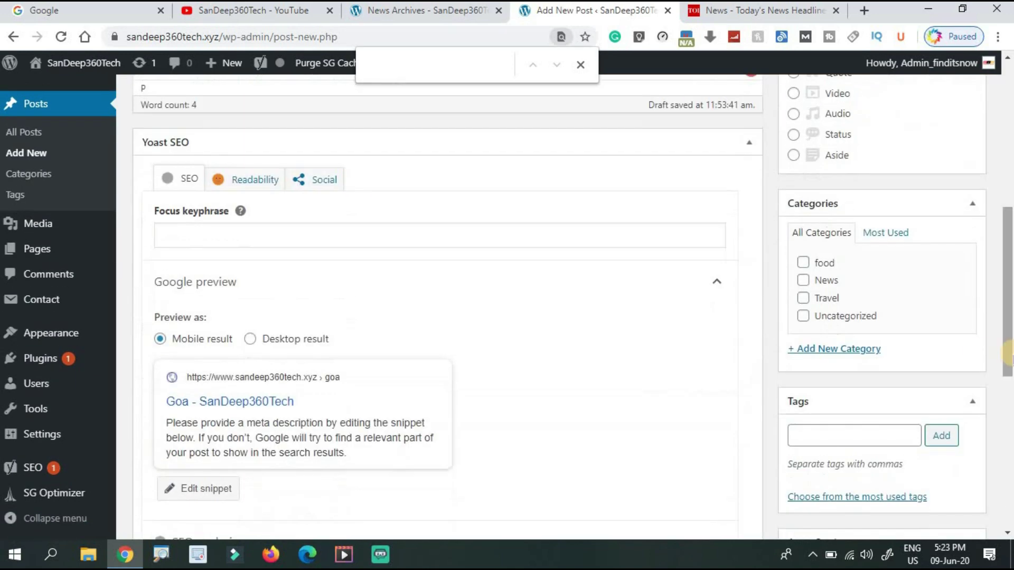
click(803, 299)
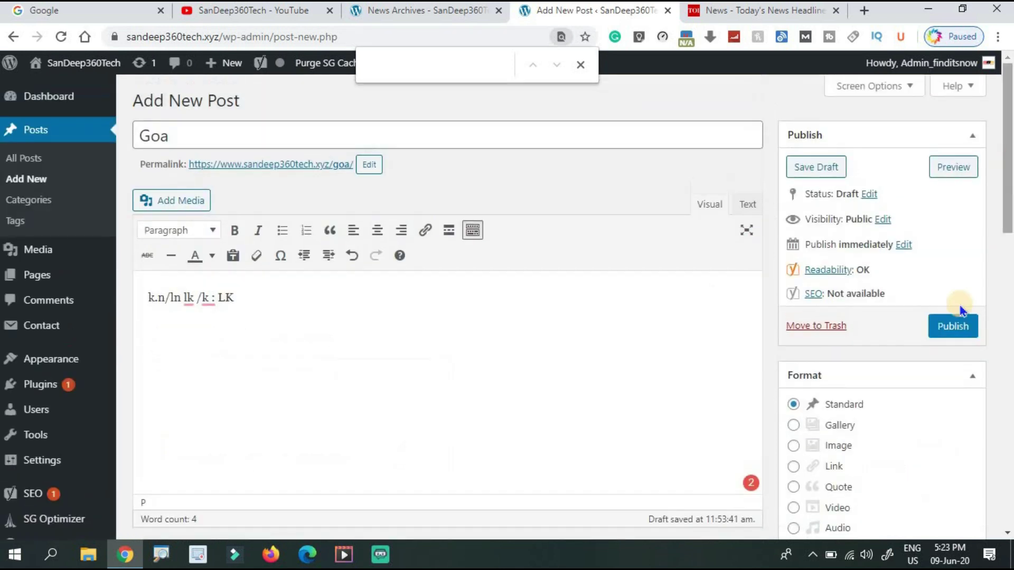
click(1008, 161)
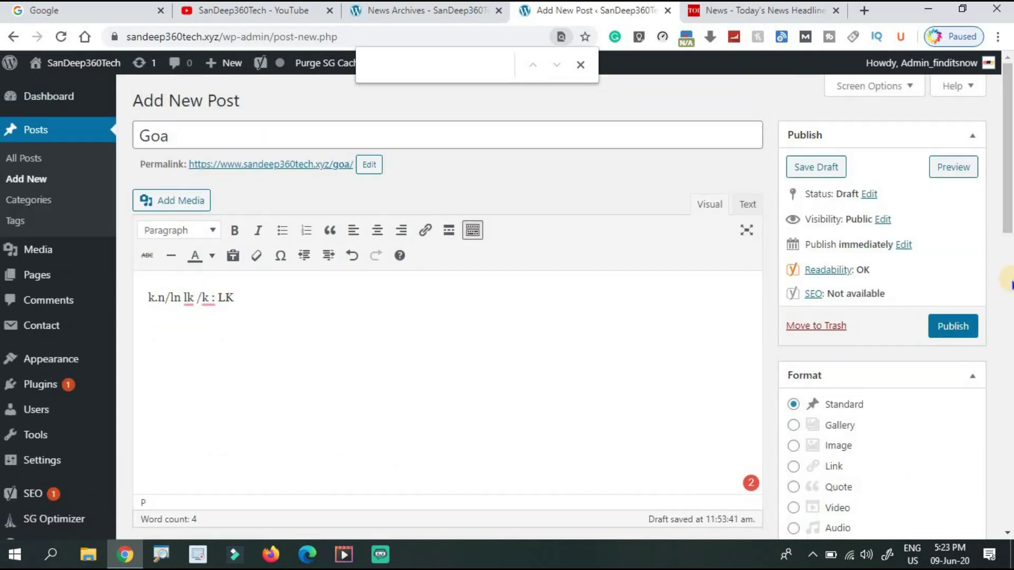
click(960, 326)
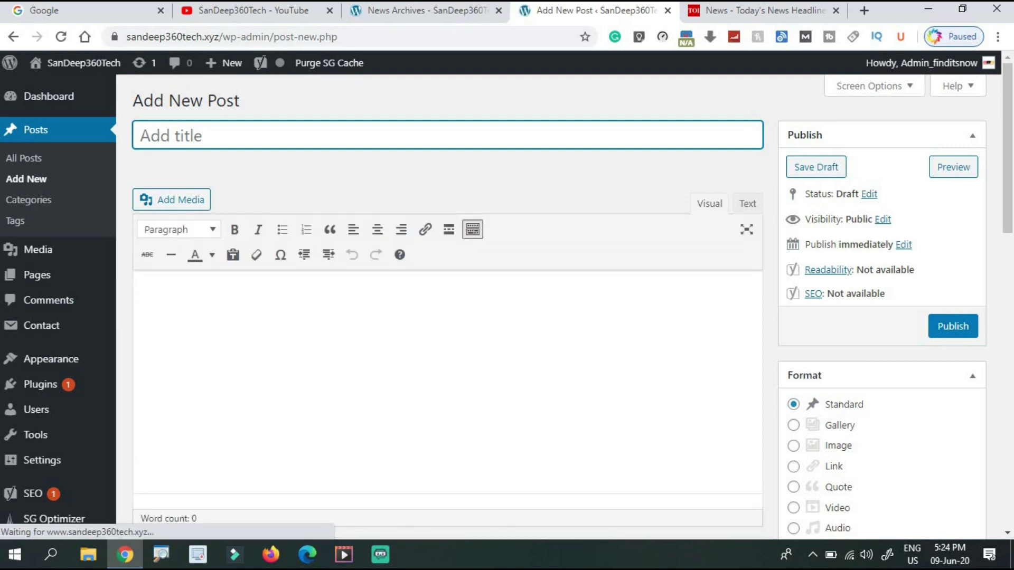
Step: Fill in the new post with the title "samosa" and the body text "jkhbnuyvgtcru4sxit"
click(412, 10)
click(568, 13)
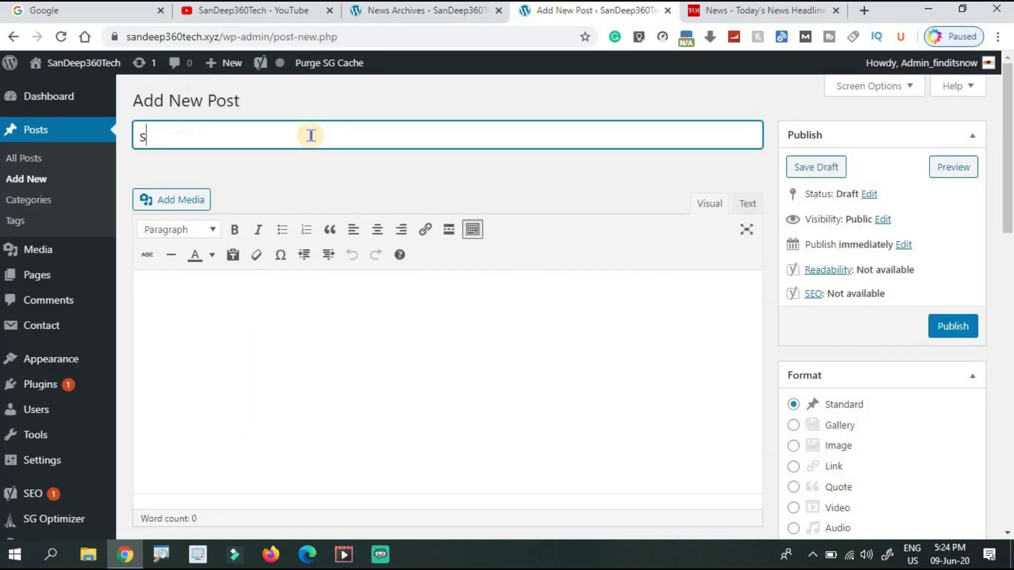
click(281, 305)
text(jkhbnuyvgtcru4sxit)
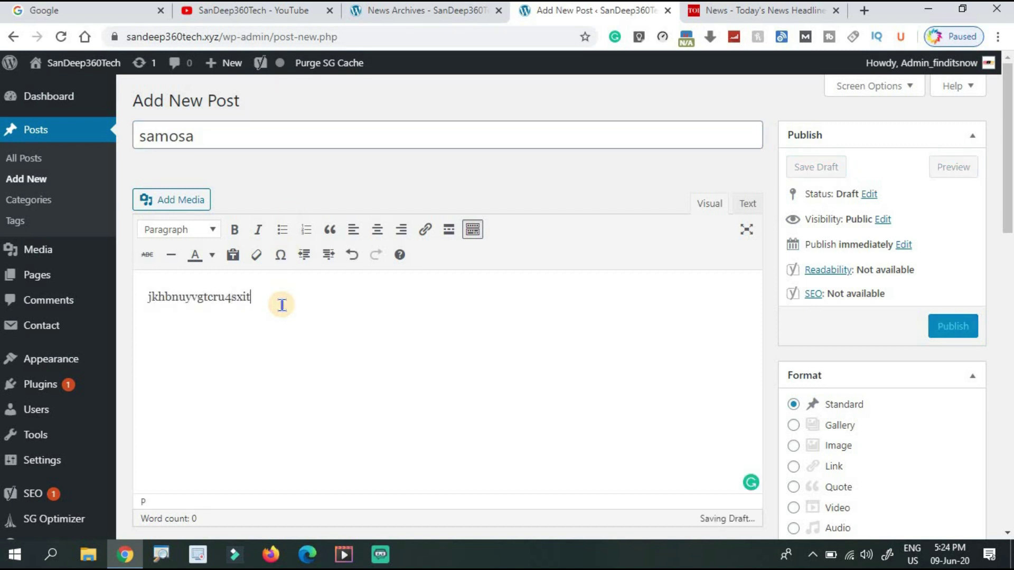
Step: Finish the samosa post's body text with "cik yuvfotvctkuv" and publish the post in the food category
text(cik yurfotvctkuv)
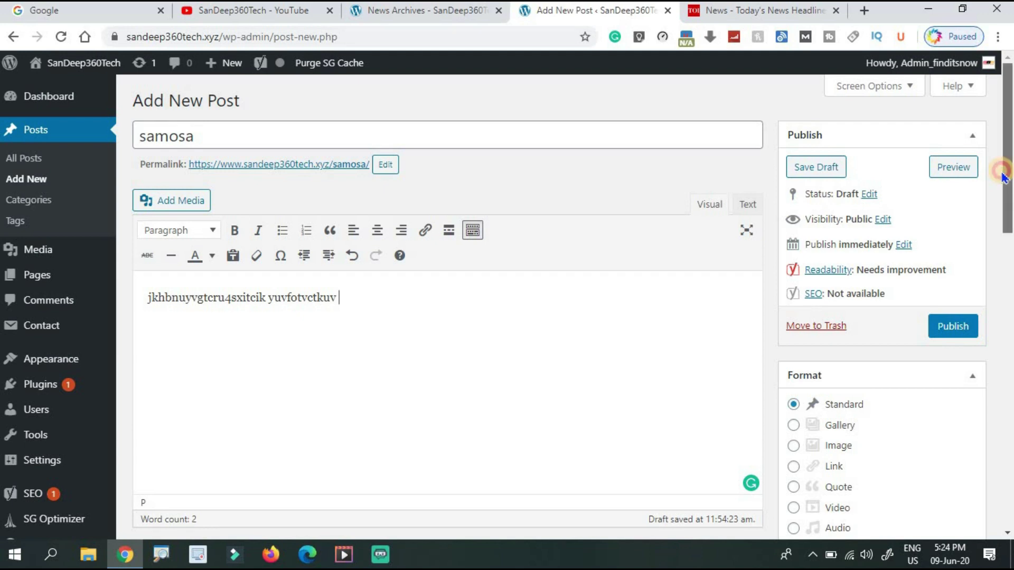
drag(1006, 177, 1009, 299)
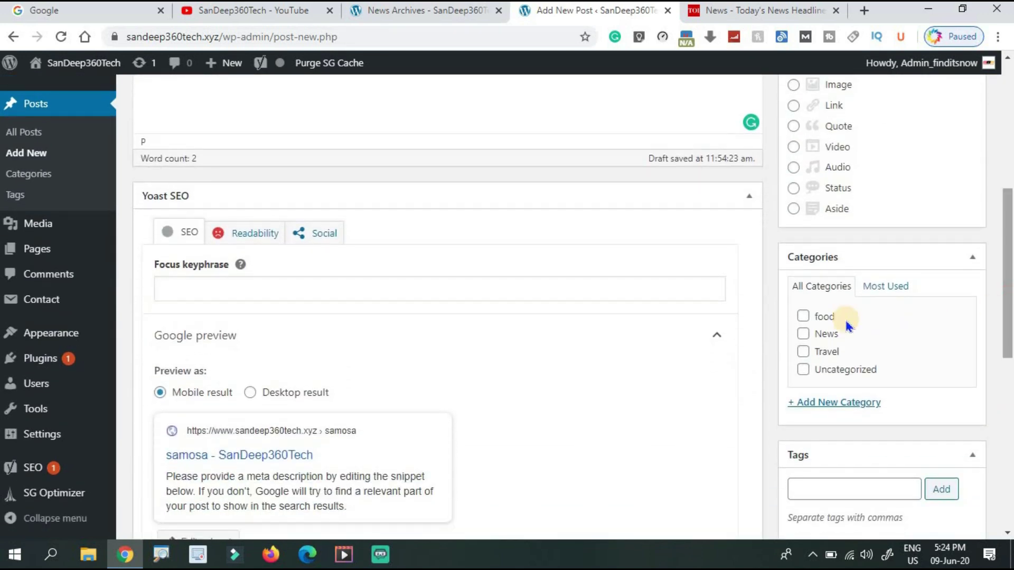
click(822, 317)
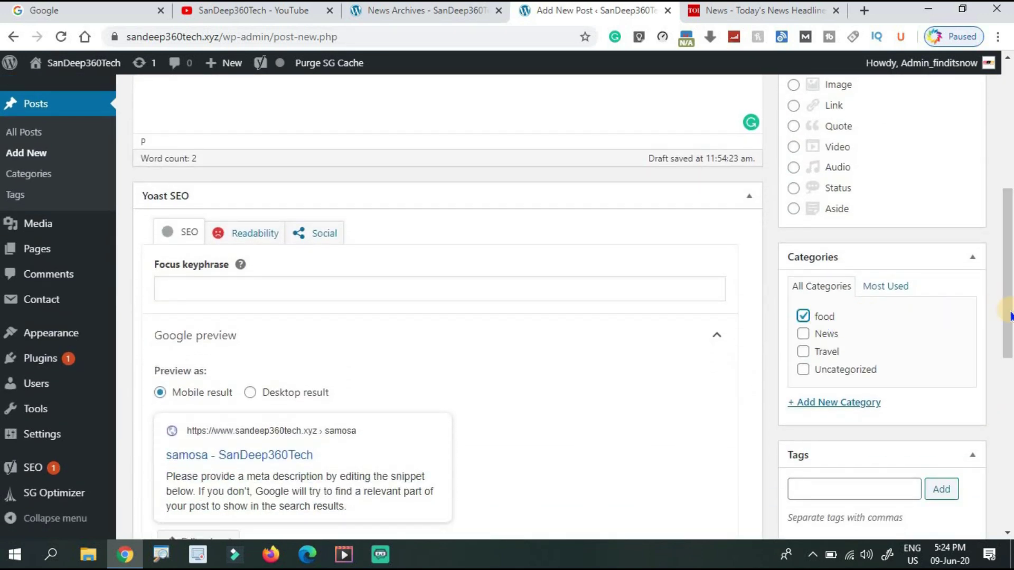
scroll(1007, 312, up, 5)
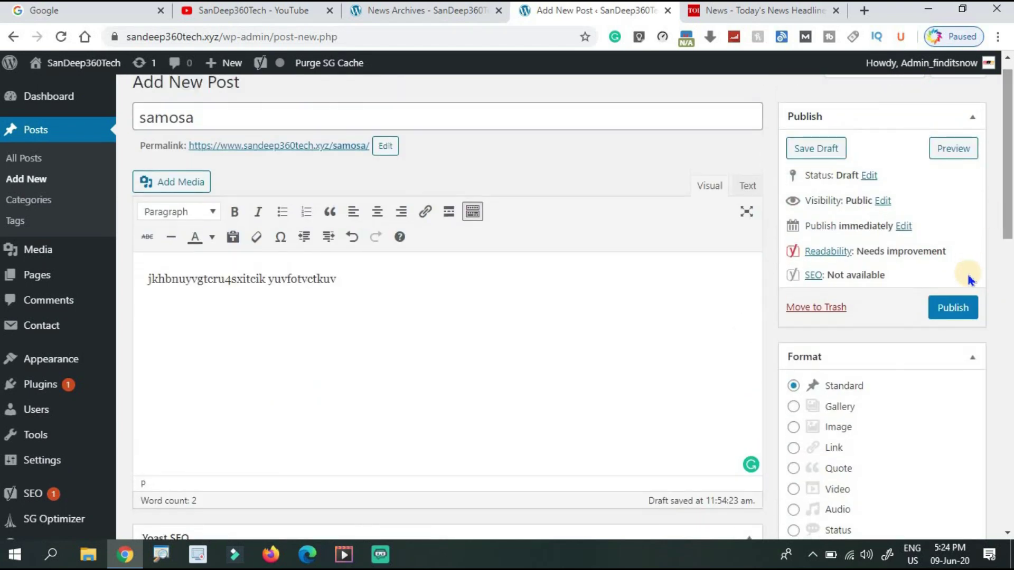
click(951, 308)
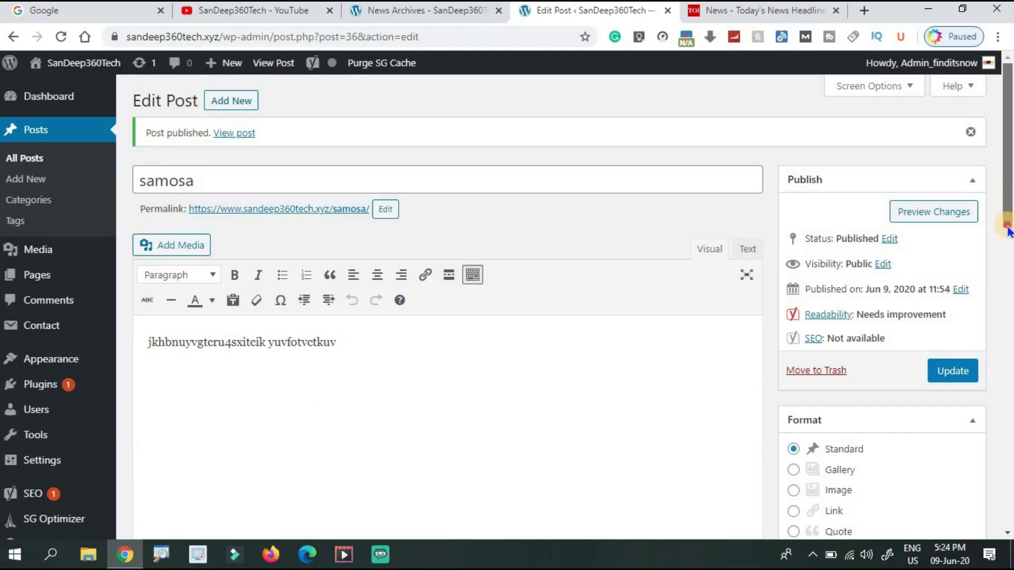
scroll(1003, 211, down, 3)
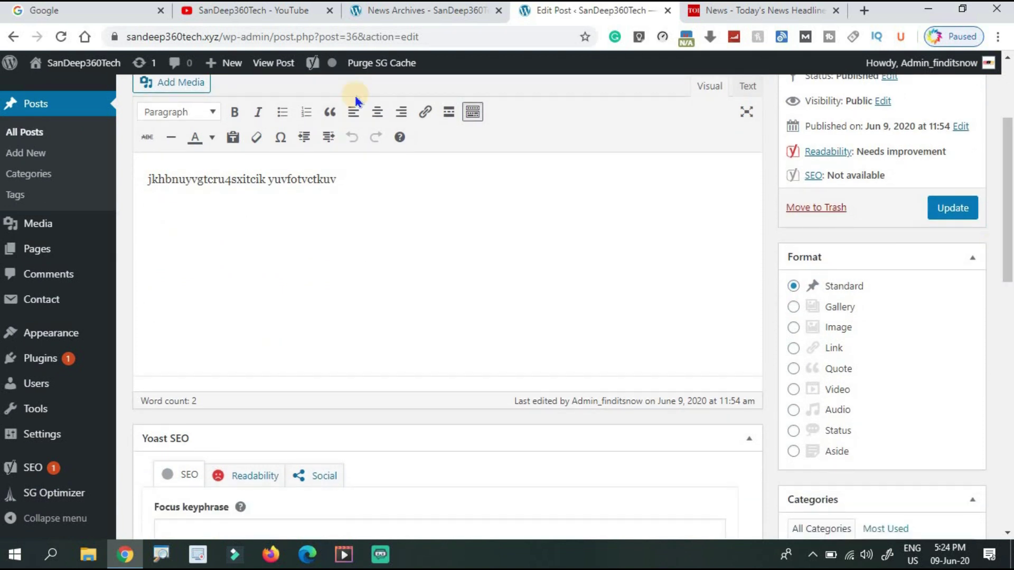
Step: Reload the live site and view its home page to check the published posts
click(357, 11)
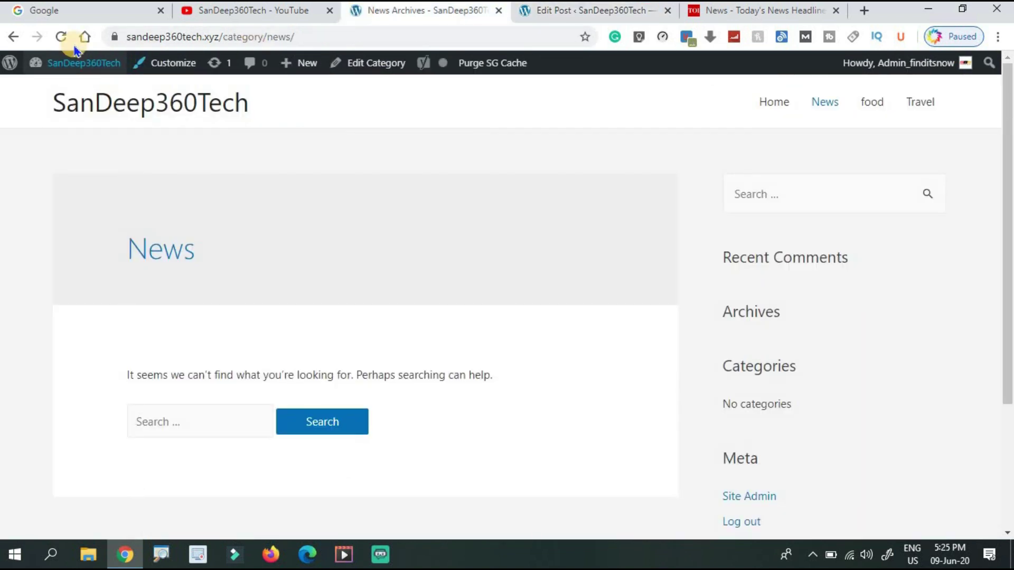
click(60, 36)
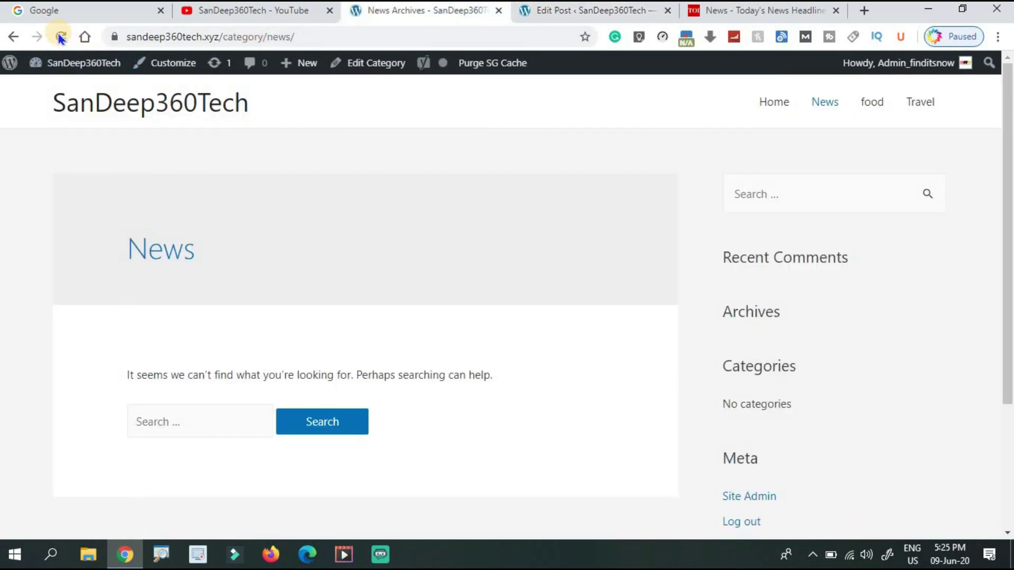
click(135, 106)
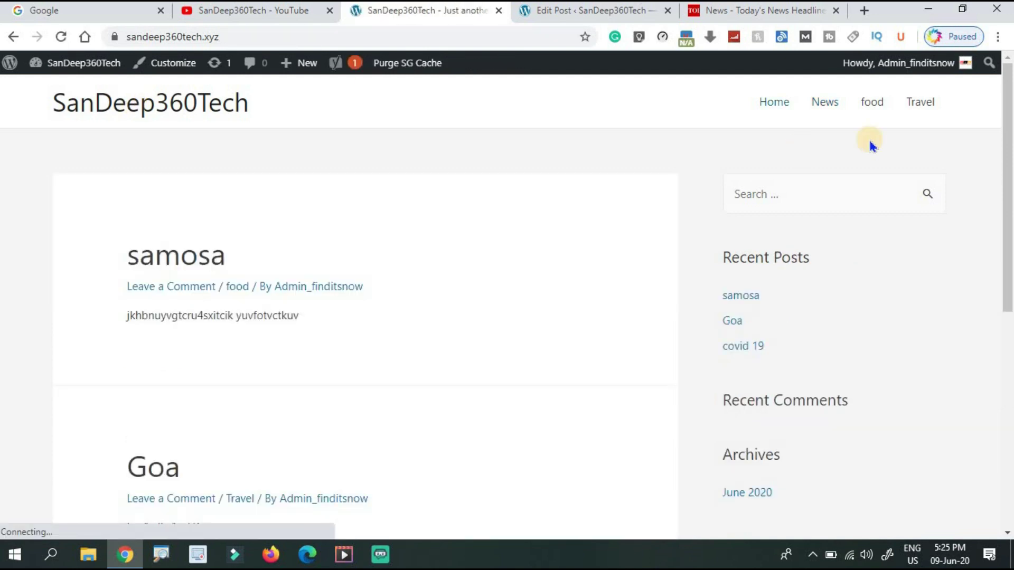
mouse_move(1009, 129)
mouse_down()
mouse_move(1006, 306)
mouse_move(999, 177)
mouse_move(980, 338)
mouse_move(969, 231)
mouse_move(982, 154)
mouse_move(983, 189)
mouse_move(983, 165)
mouse_move(1009, 154)
mouse_move(1006, 391)
mouse_move(1003, 125)
mouse_up()
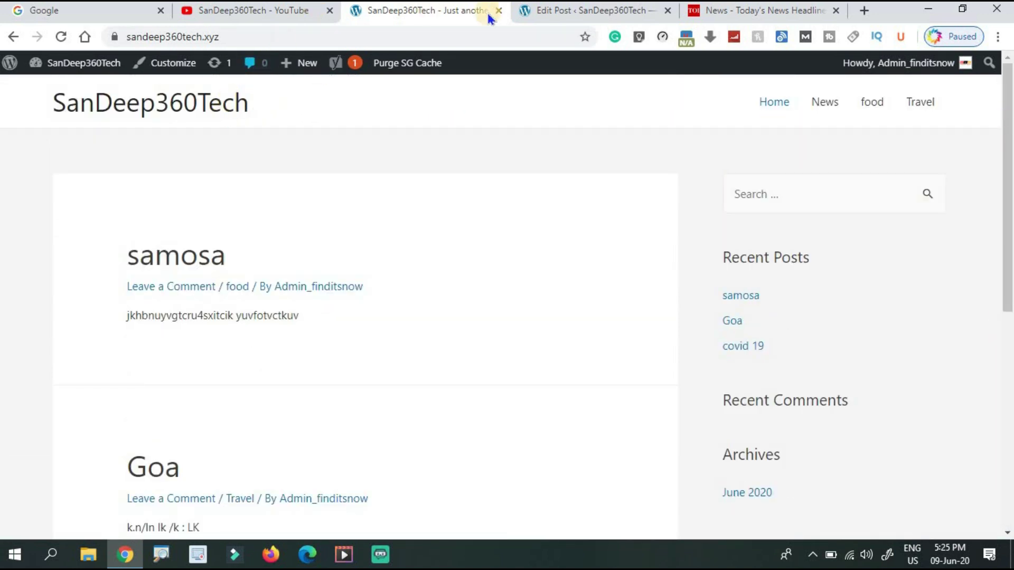
Step: In the theme customizer's homepage settings, switch the homepage to a static page and choose "home" as the homepage
click(544, 21)
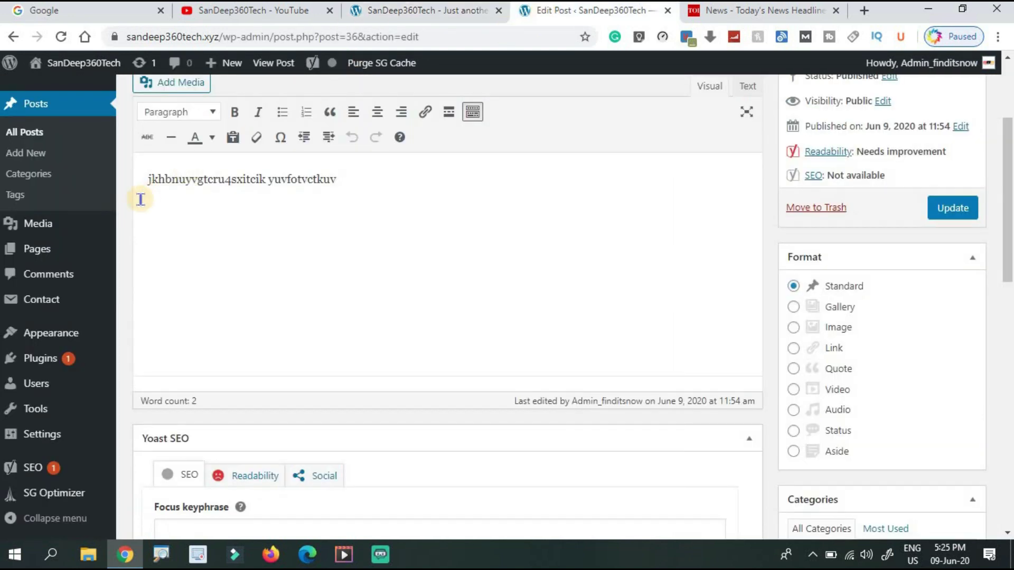
mouse_move(50, 332)
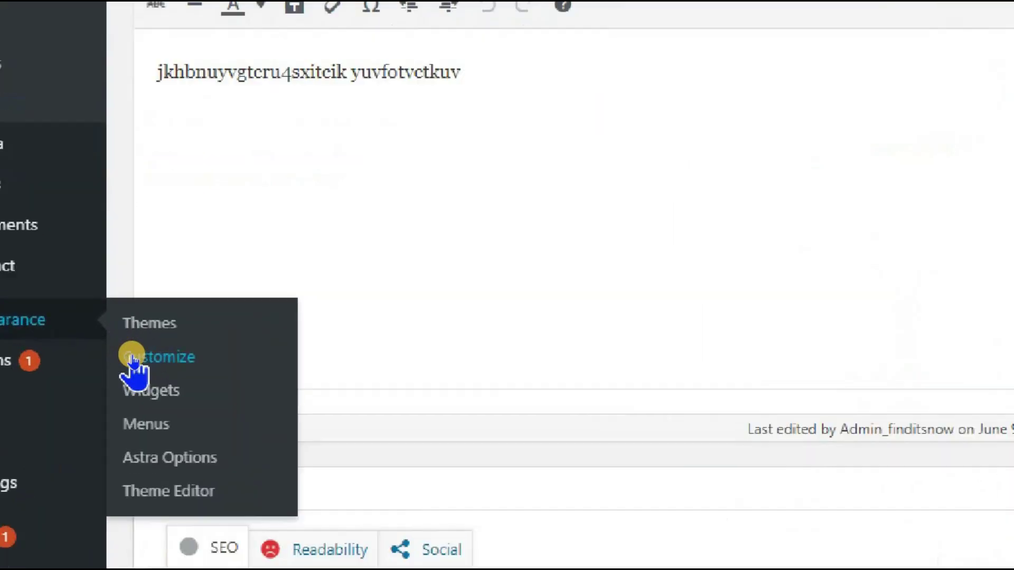
click(131, 359)
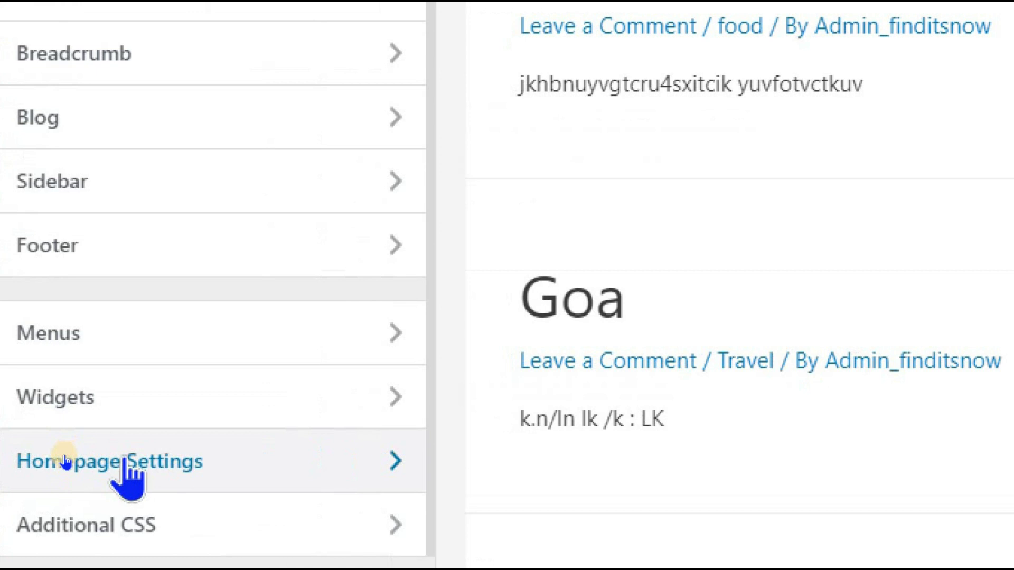
click(66, 459)
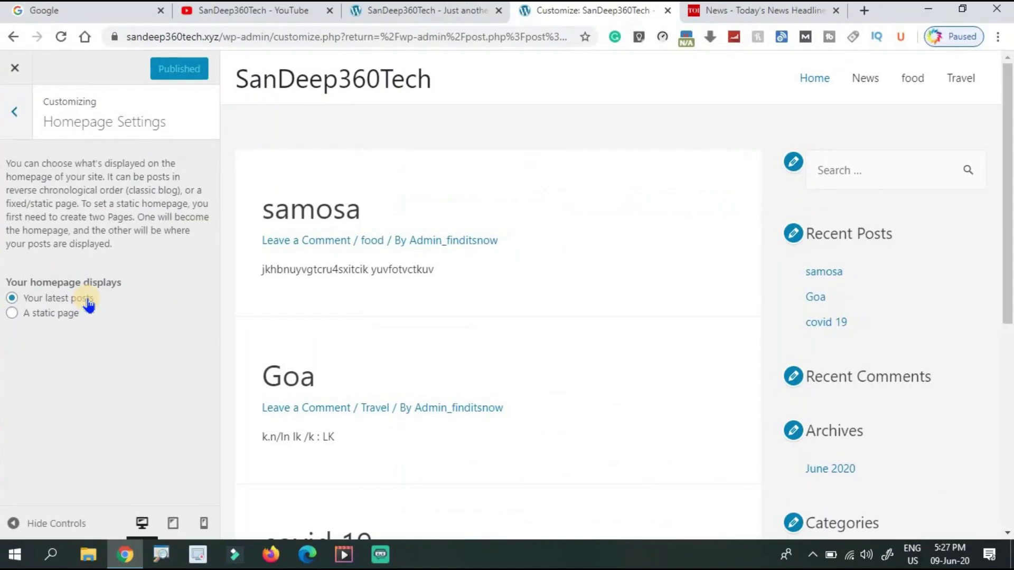
click(64, 314)
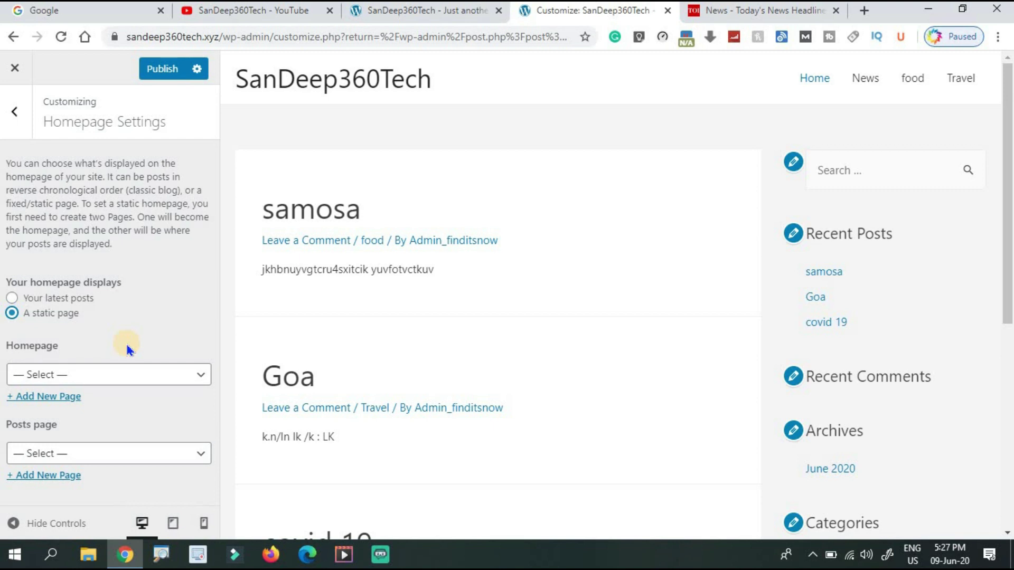
click(136, 375)
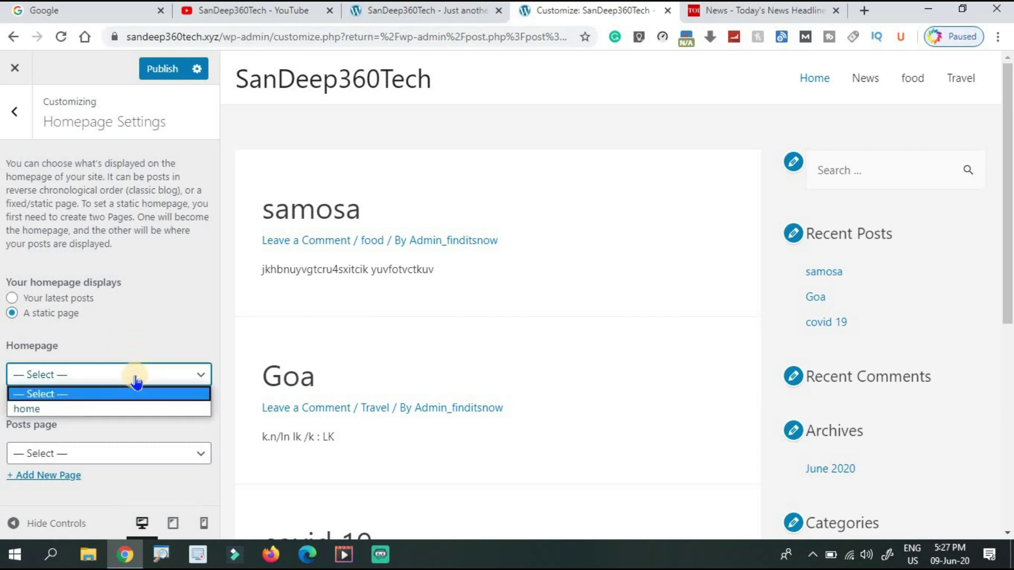
click(79, 411)
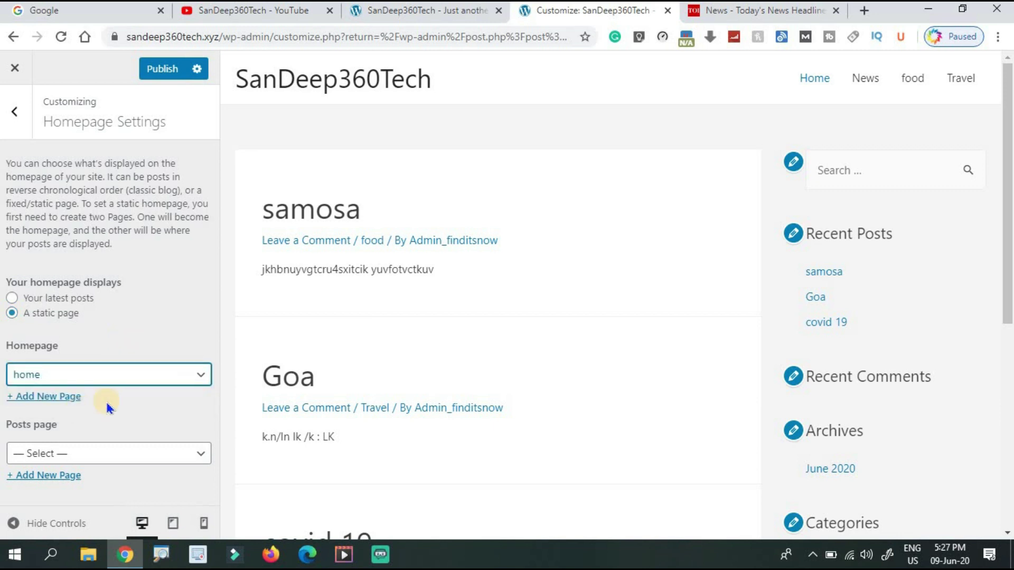
Step: Add a new page titled "Blog" as the posts page and publish the homepage settings
click(134, 454)
click(67, 499)
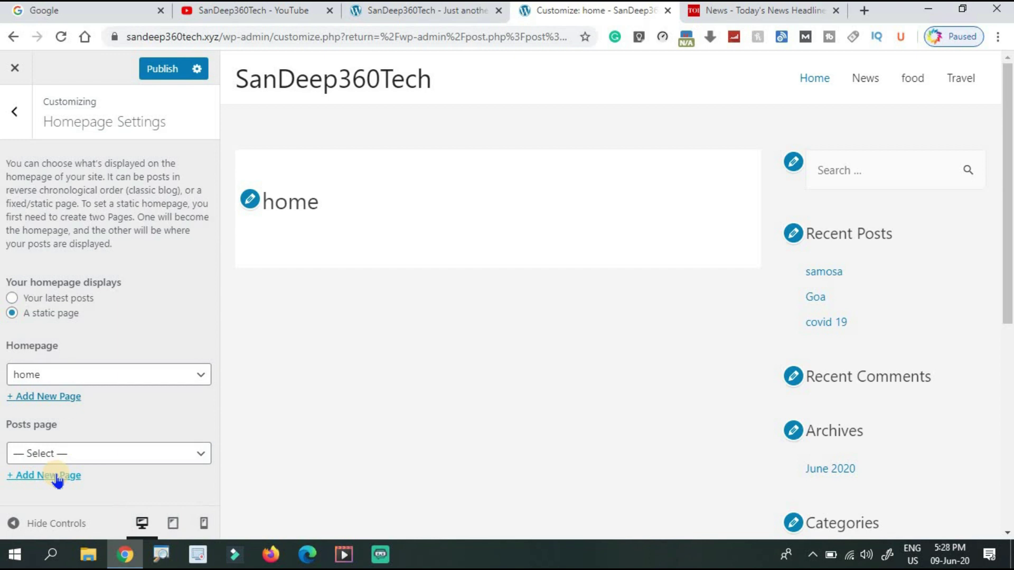
click(57, 477)
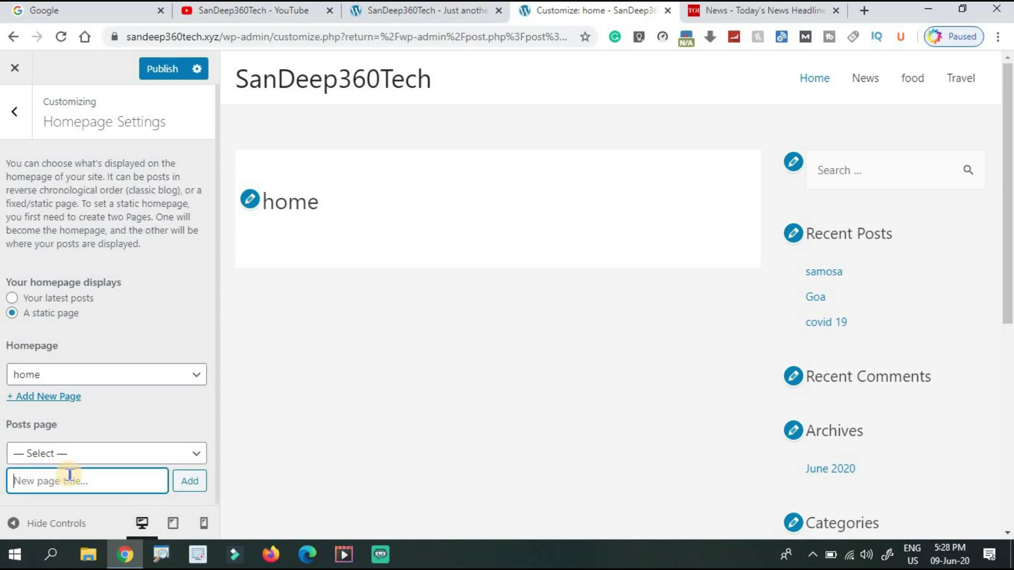
text(Blog)
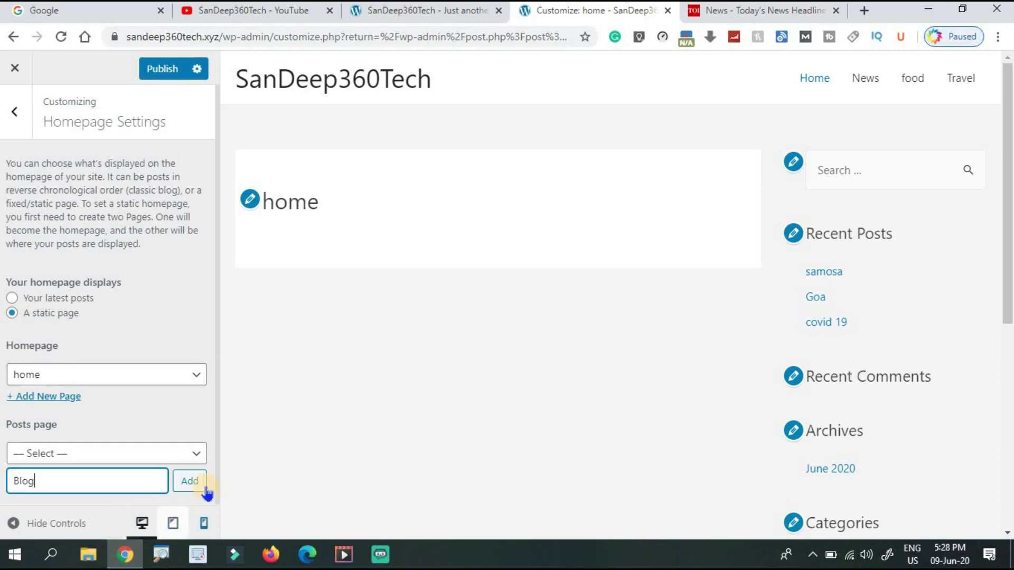
click(193, 485)
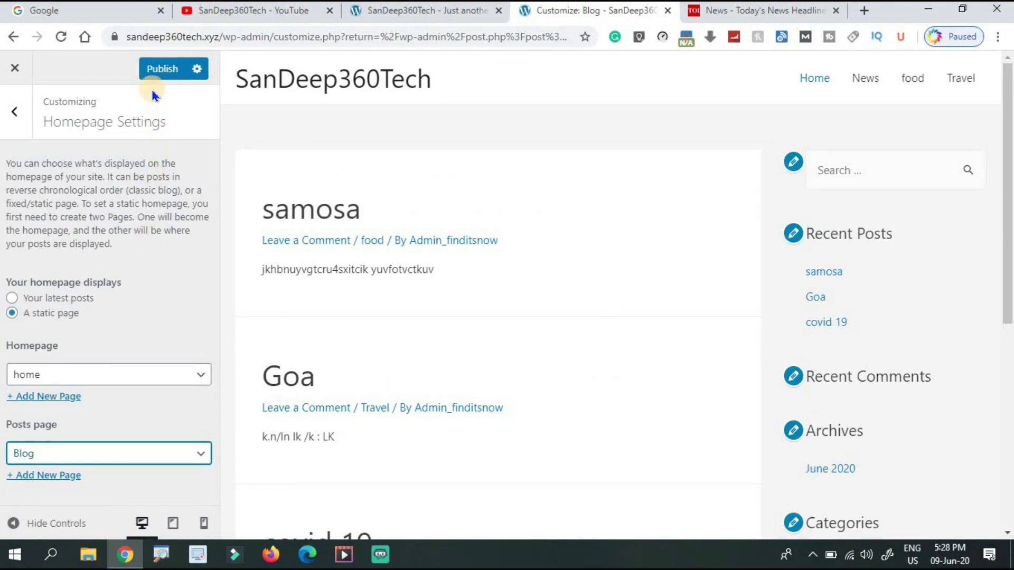
click(153, 69)
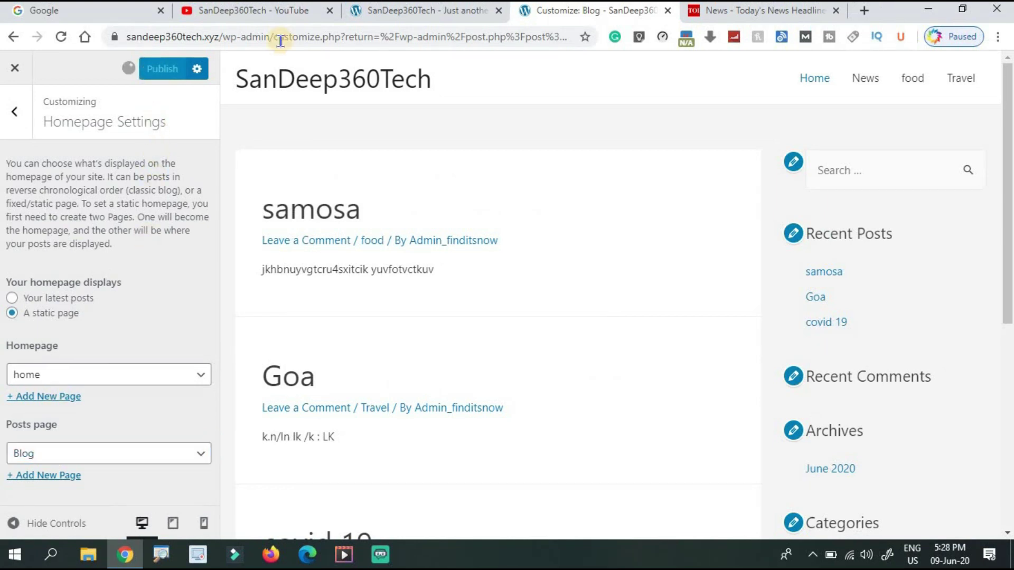
Step: Reload the live site and check the home page and the News, food and Travel category pages
click(408, 11)
click(63, 38)
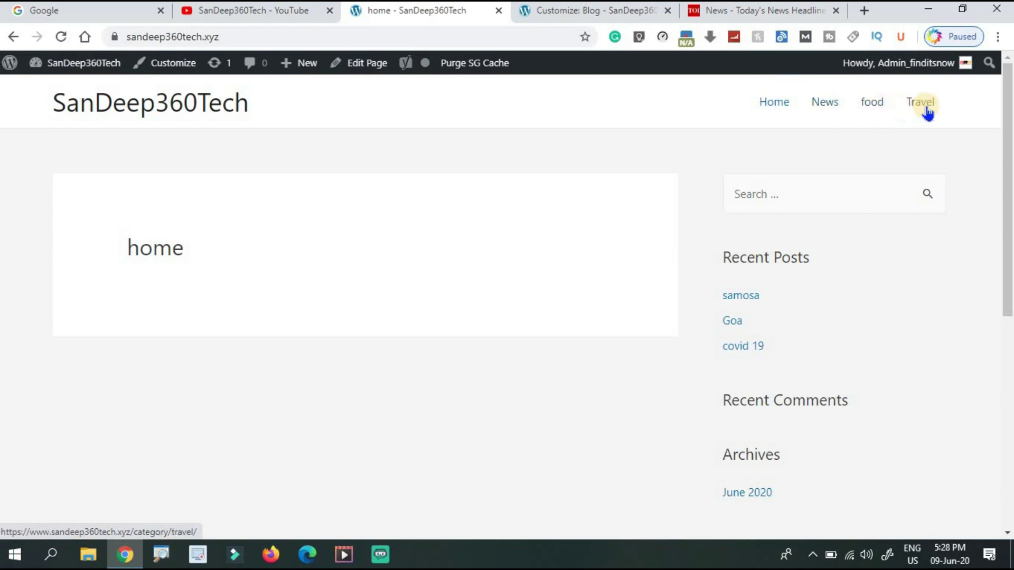
click(827, 106)
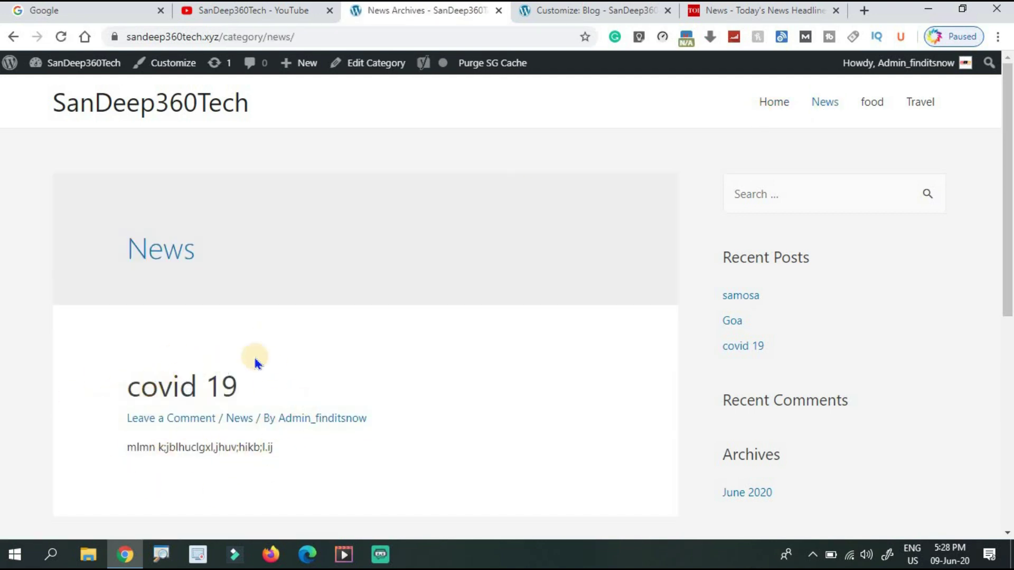
click(876, 101)
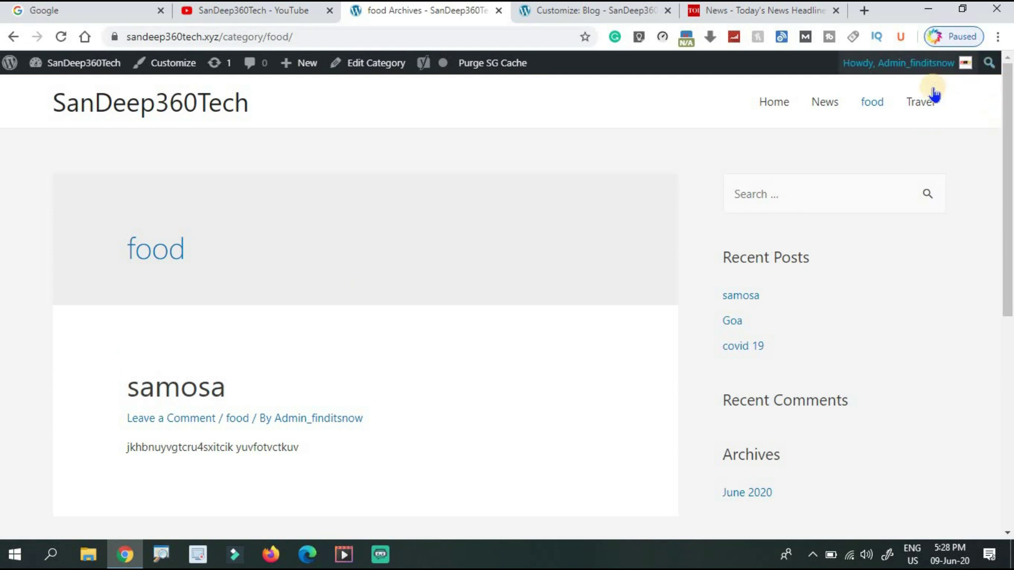
click(924, 101)
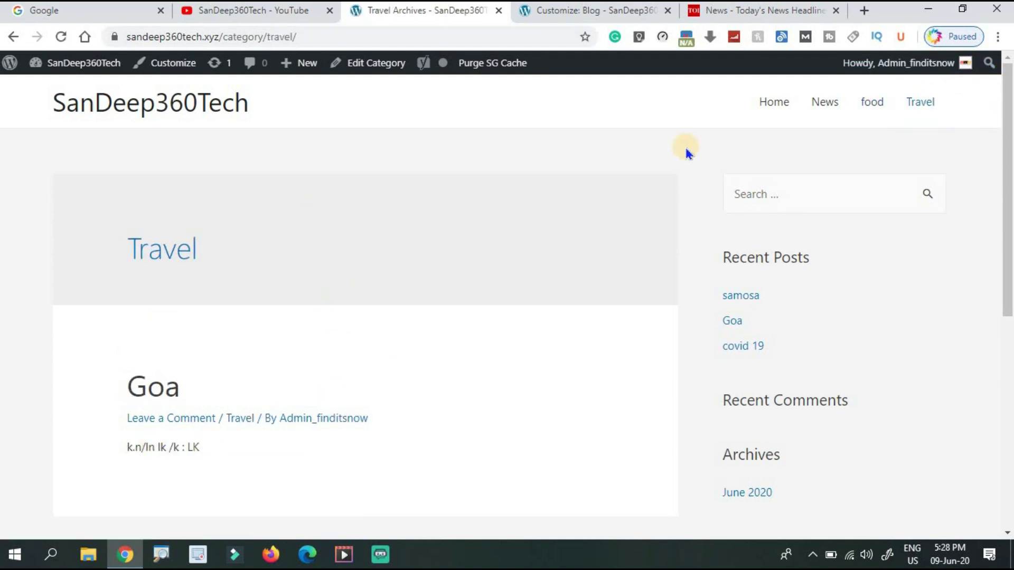
click(774, 101)
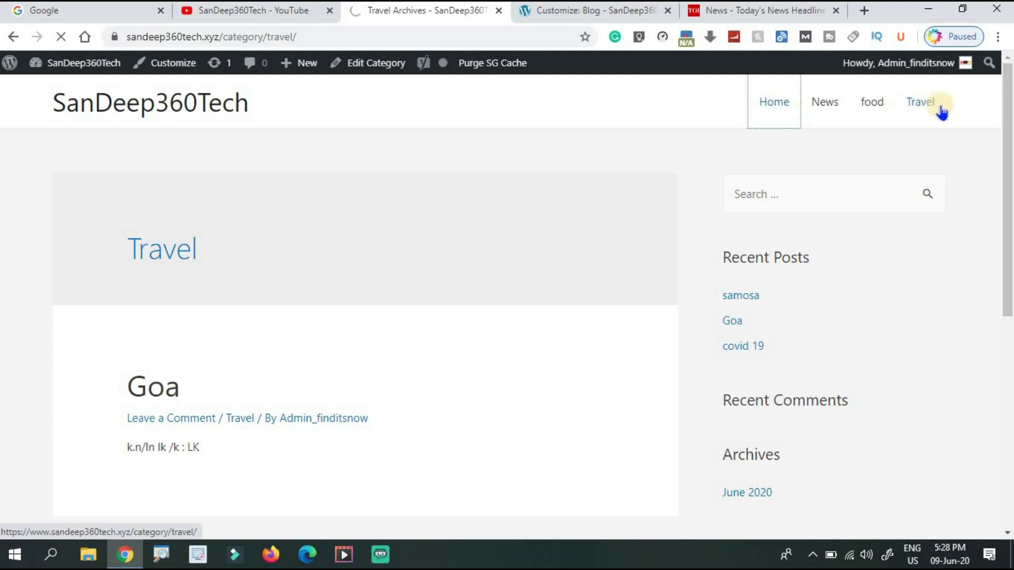